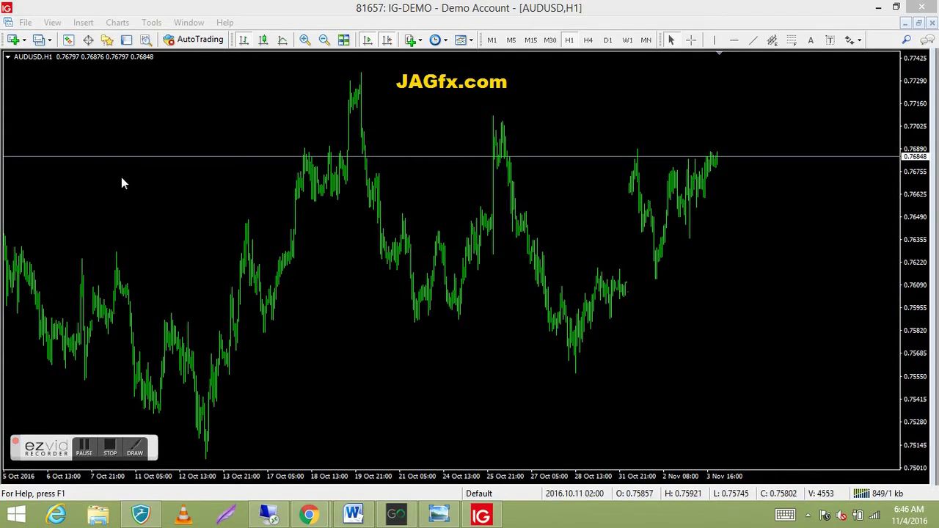
Run the PeriodConverter script on the AUDUSD,H1 chart with a period multiplier factor of 3, close the Navigator and check the script is attached
left_click(106, 40)
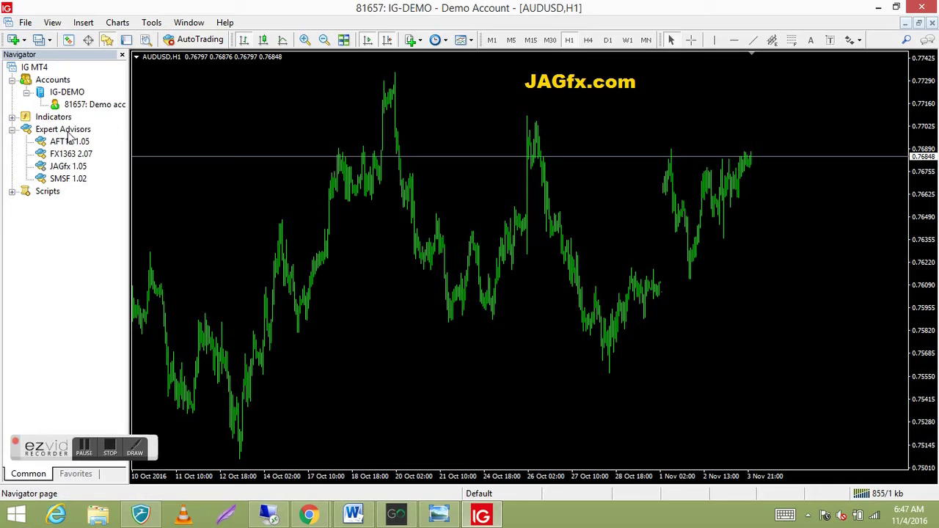
left_click(11, 193)
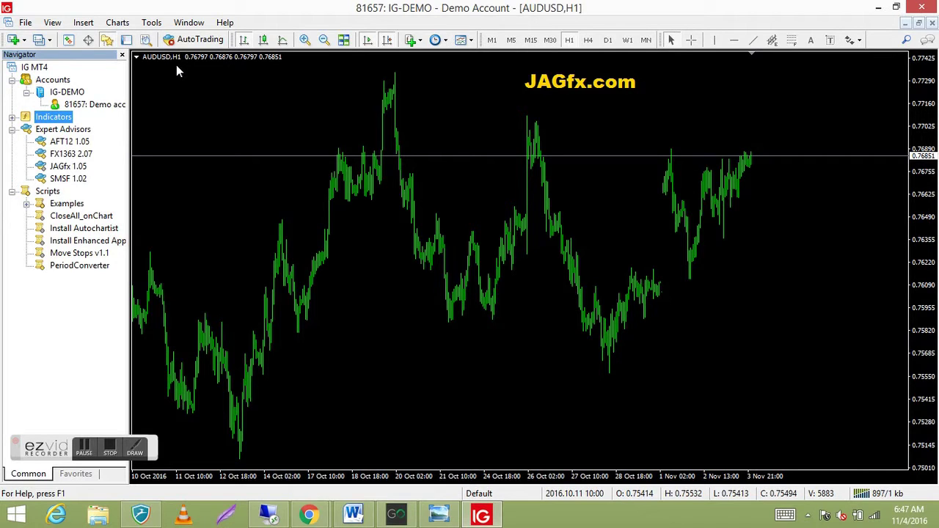
left_click(83, 267)
left_click_drag(83, 270, 370, 307)
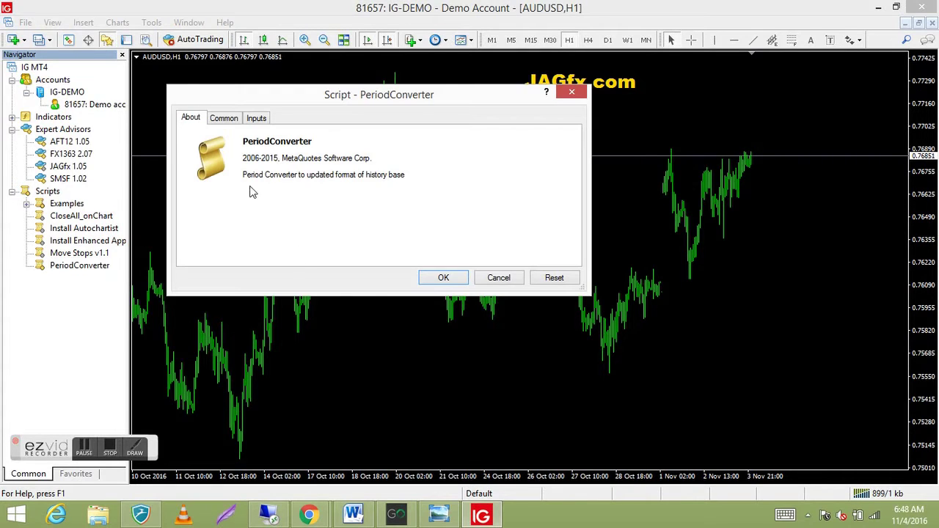
left_click(253, 119)
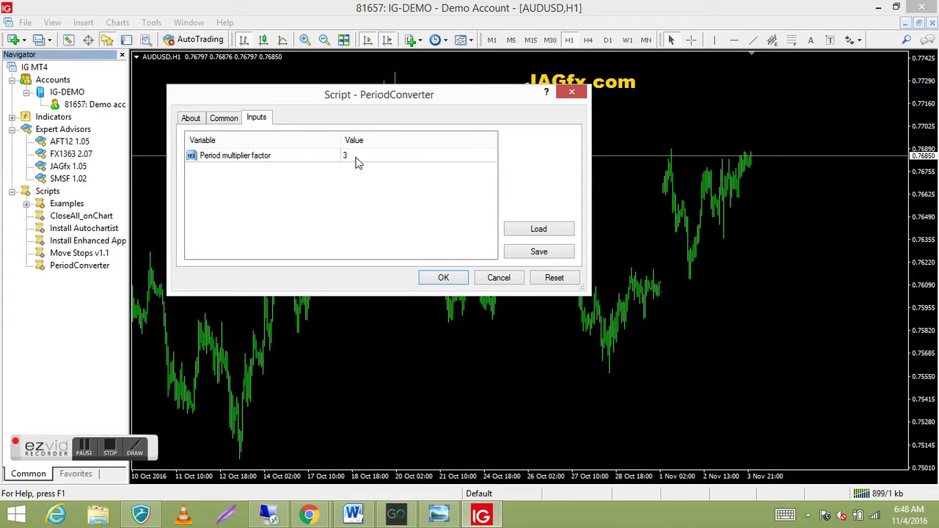
left_click(444, 279)
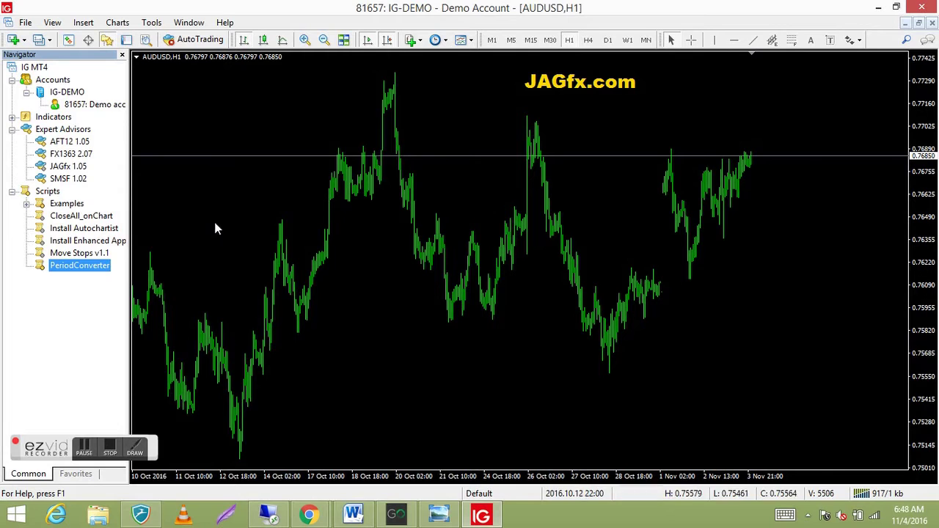
left_click(123, 55)
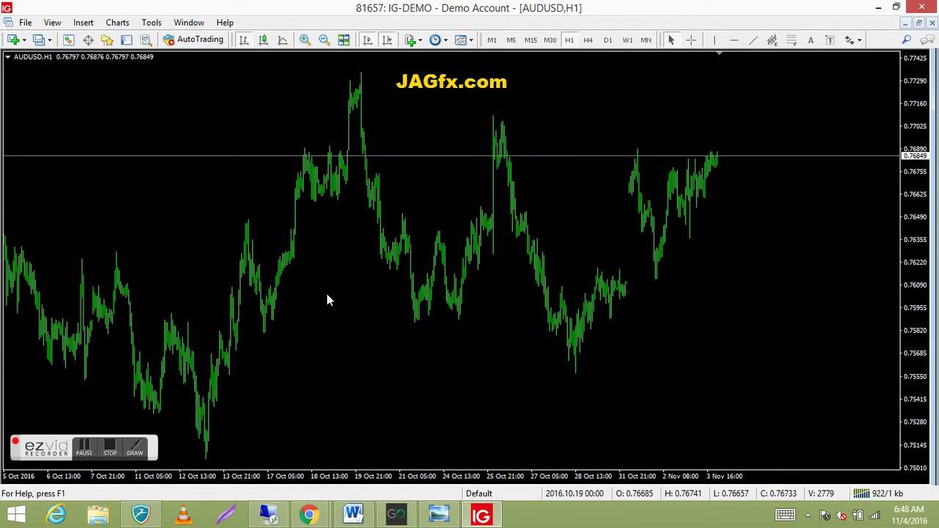
right_click(330, 256)
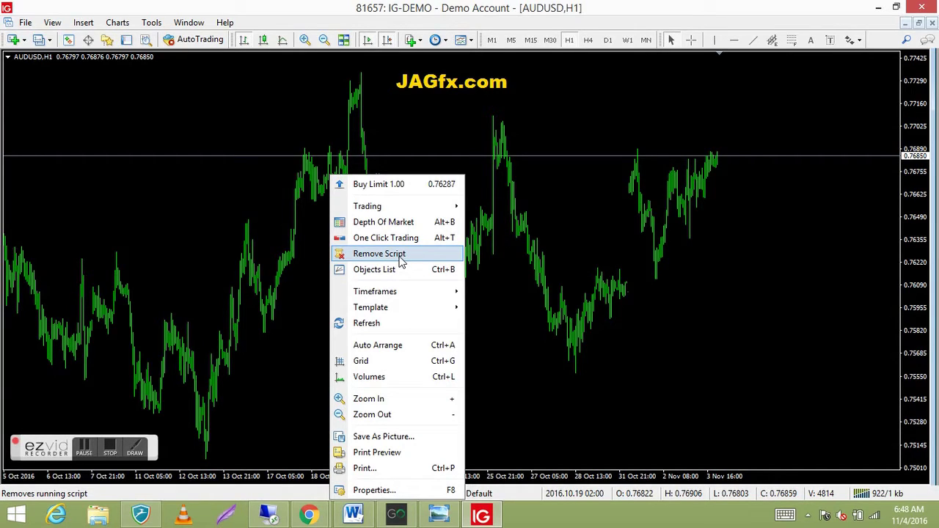
left_click(205, 236)
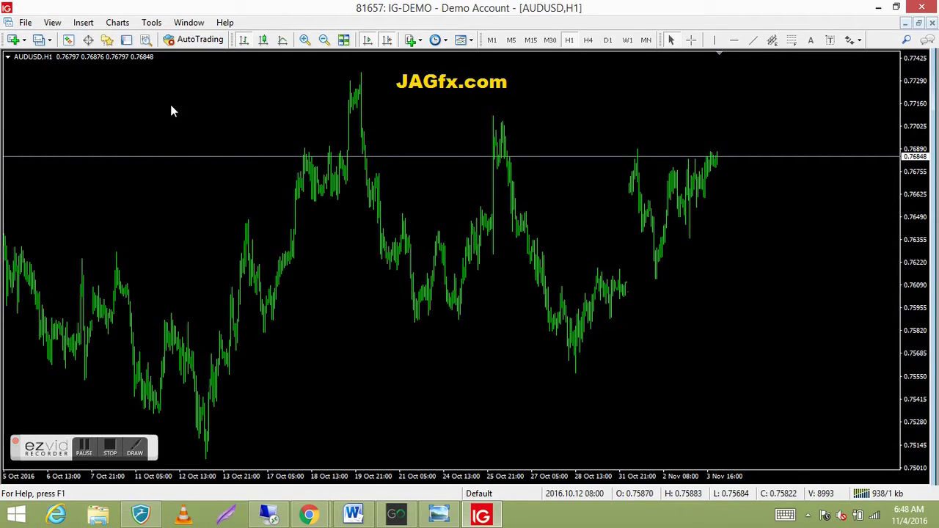
Open the AUDUSD,H3 offline chart and turn on its chart shift
left_click(26, 23)
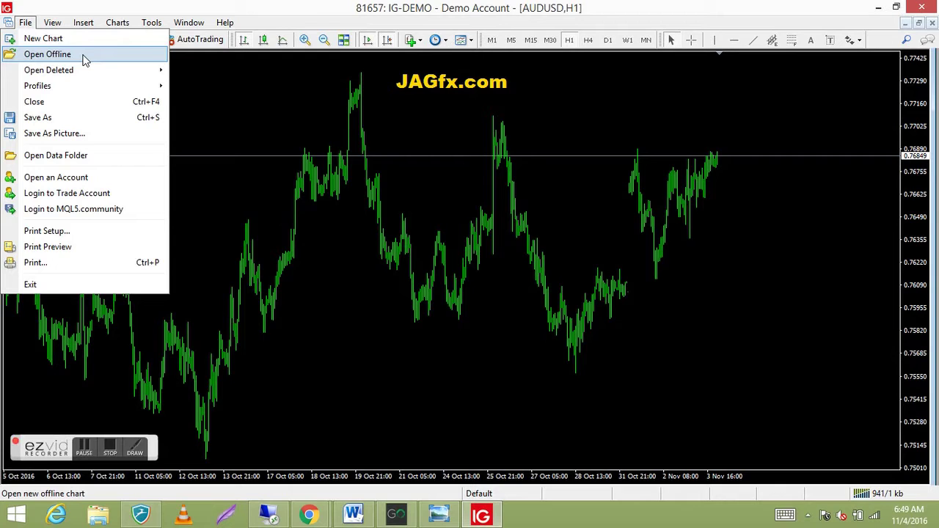
left_click(49, 54)
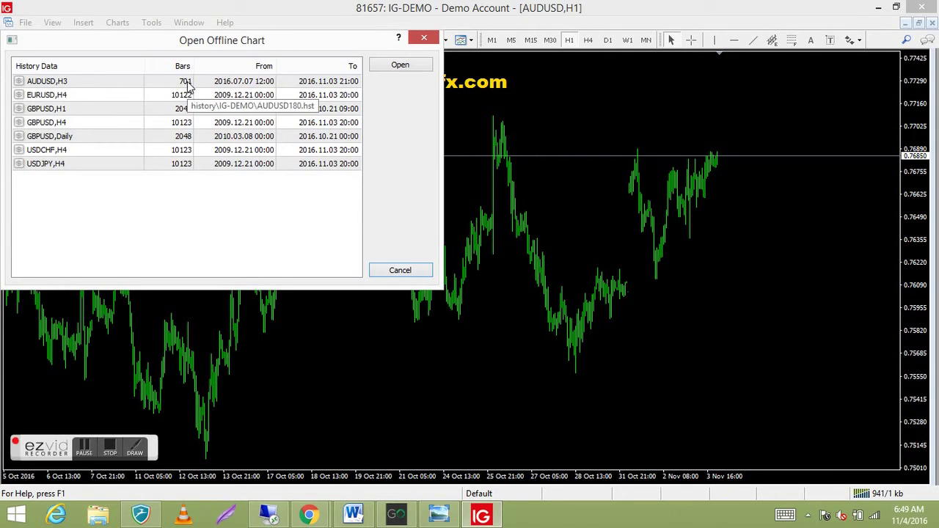
double_click(110, 81)
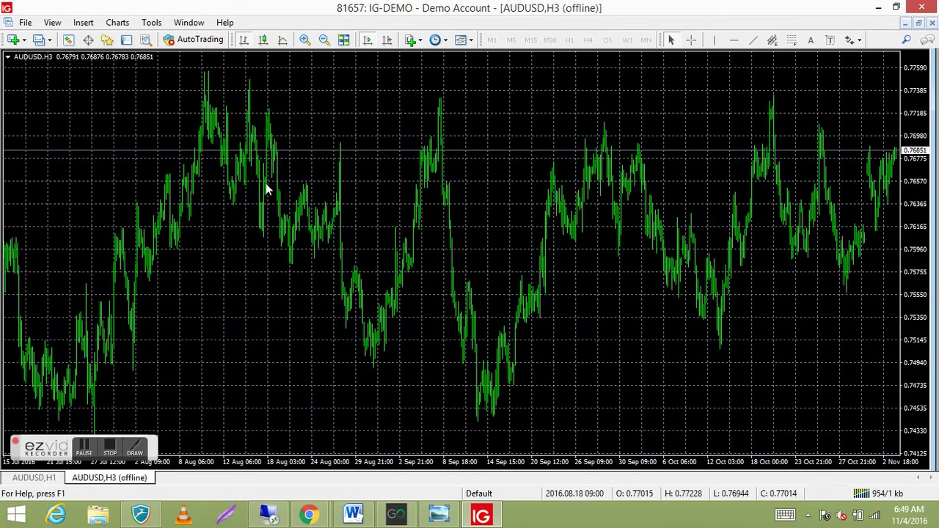
scroll(339, 229, "down", 5)
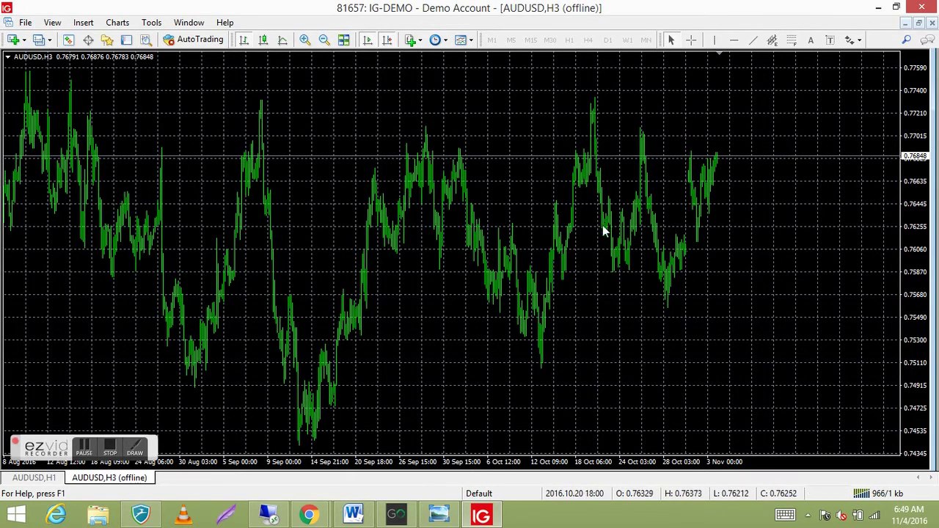
Apply the MACD Platinum Book template to the AUDUSD,H3 offline chart and show its latest candles
right_click(311, 193)
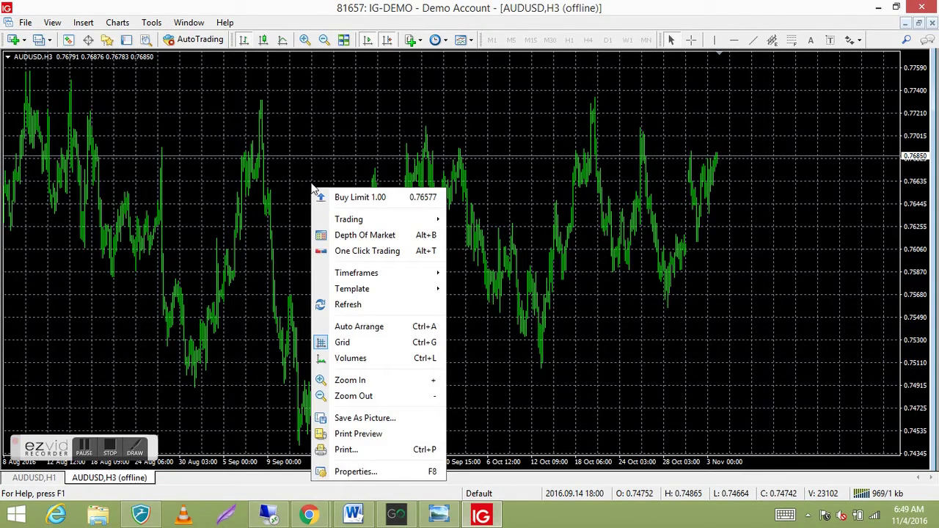
mouse_move(372, 295)
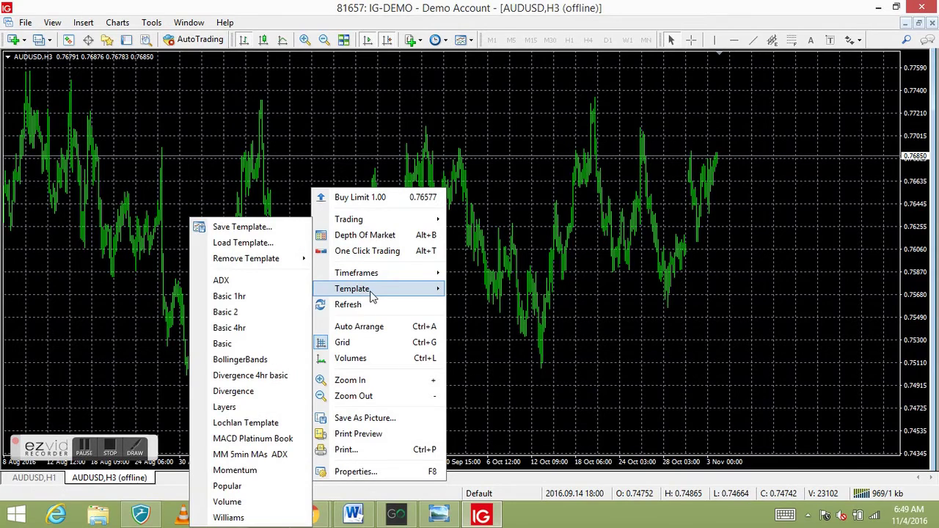
left_click(269, 440)
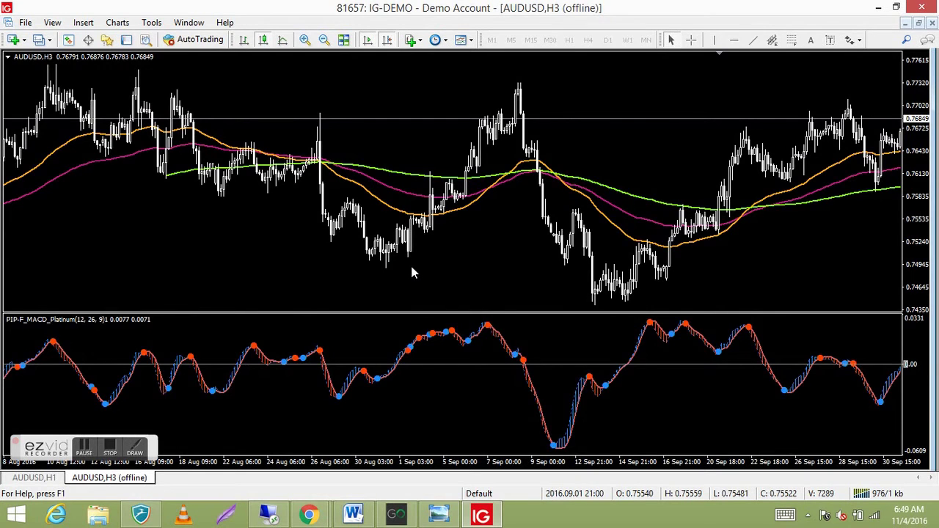
key("End")
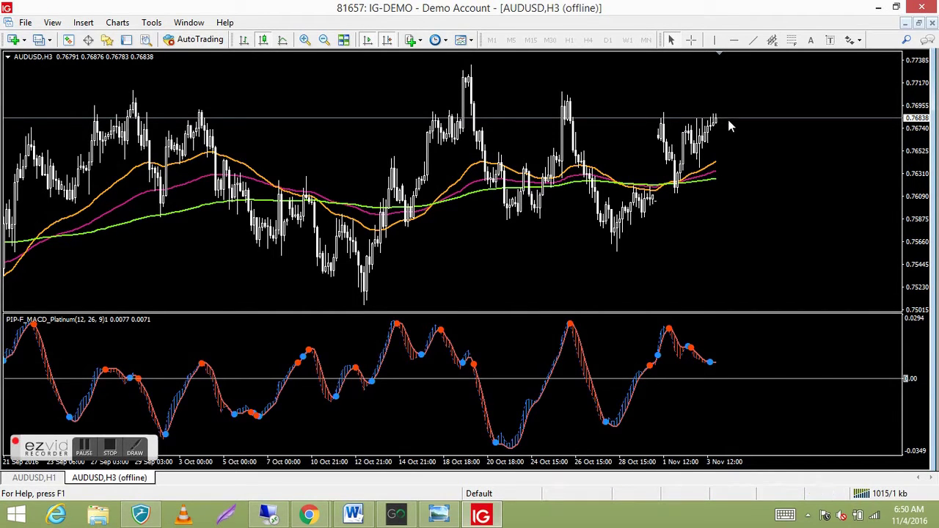
Compare with the AUDUSD,H1 source chart, return to the AUDUSD,H3 offline chart and refresh it
left_click(34, 477)
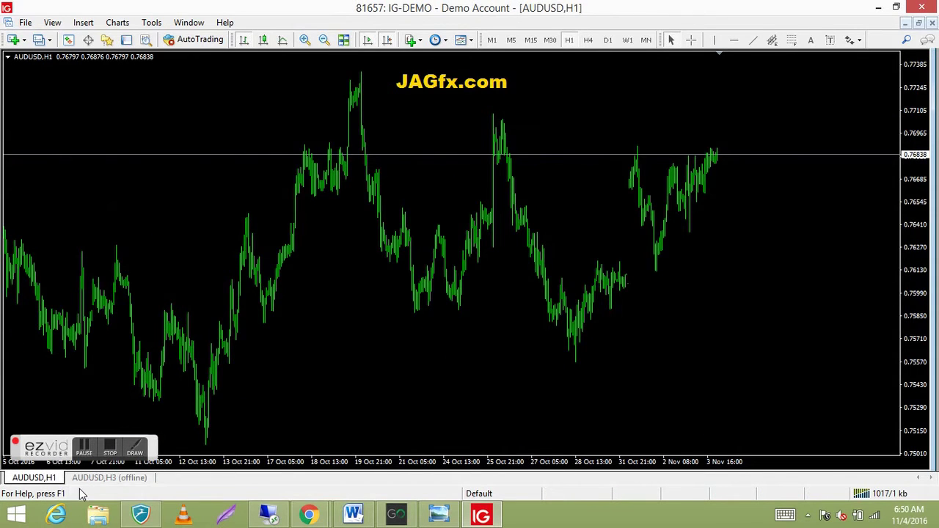
left_click(100, 478)
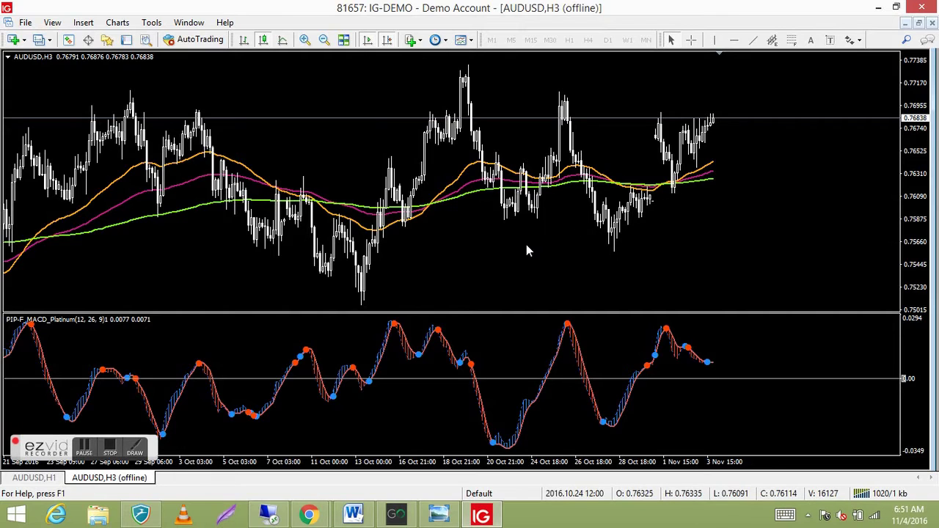
right_click(719, 207)
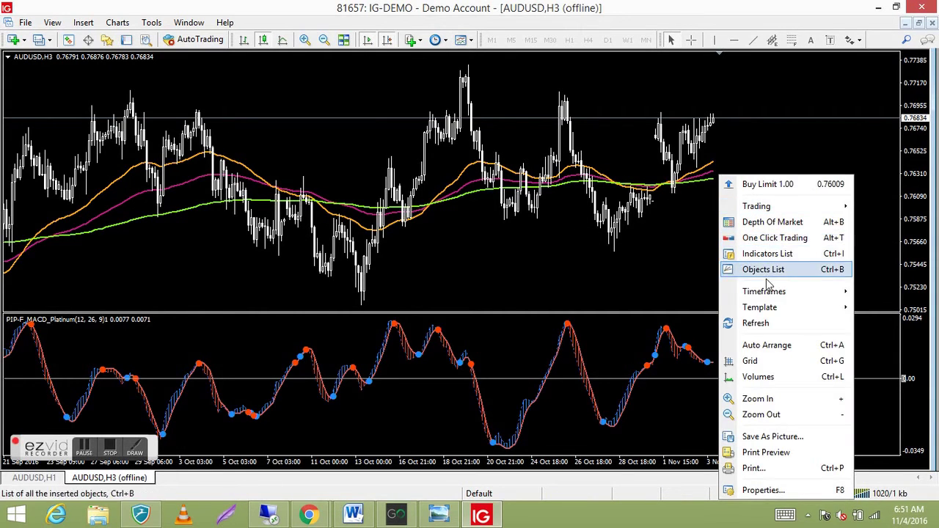
left_click(754, 326)
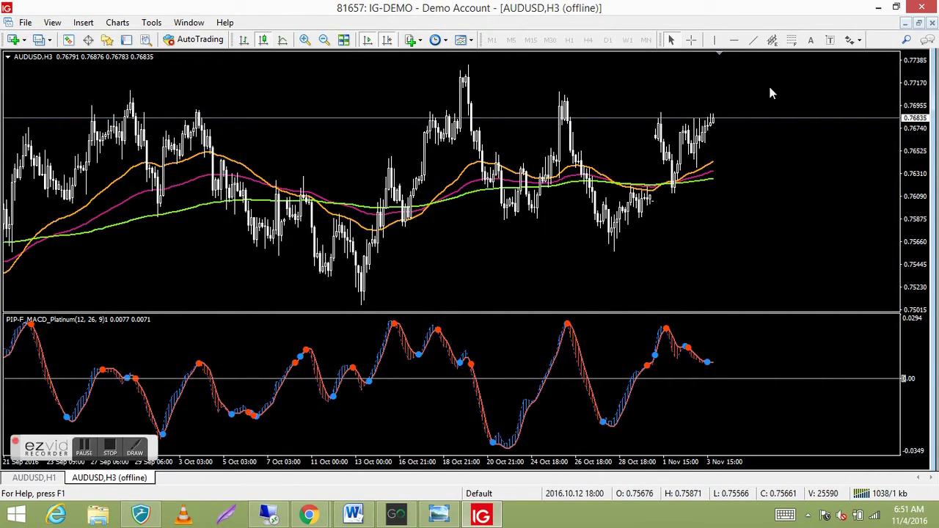
Close the AUDUSD,H3 offline chart and remove the running script from the AUDUSD,H1 chart
left_click(933, 24)
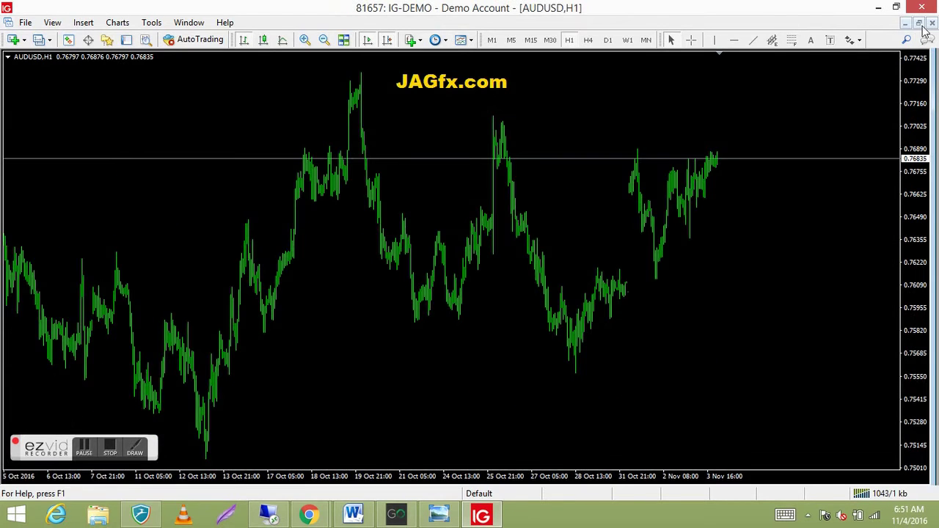
right_click(591, 109)
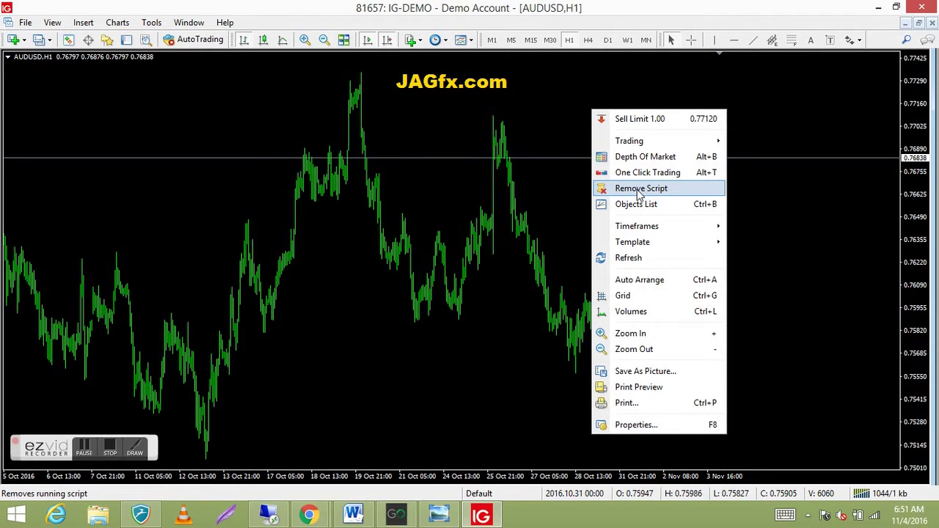
left_click(640, 191)
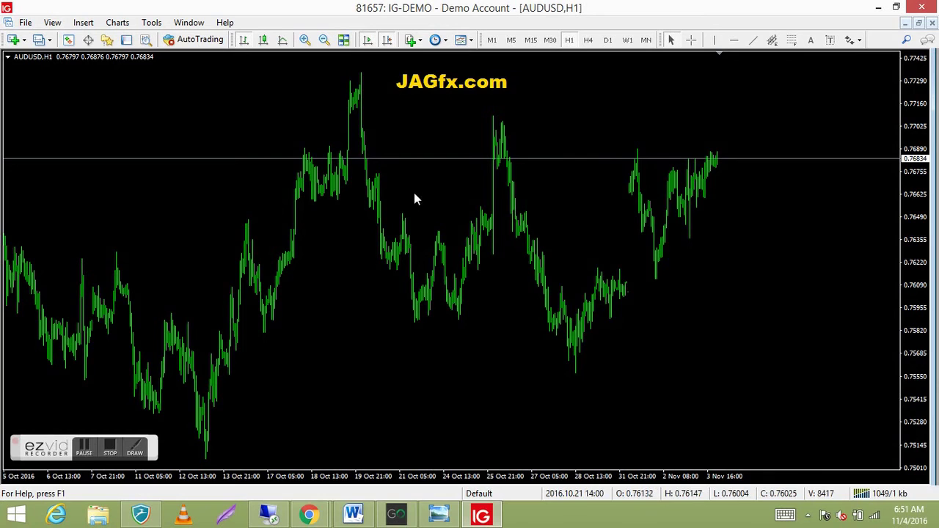
right_click(436, 123)
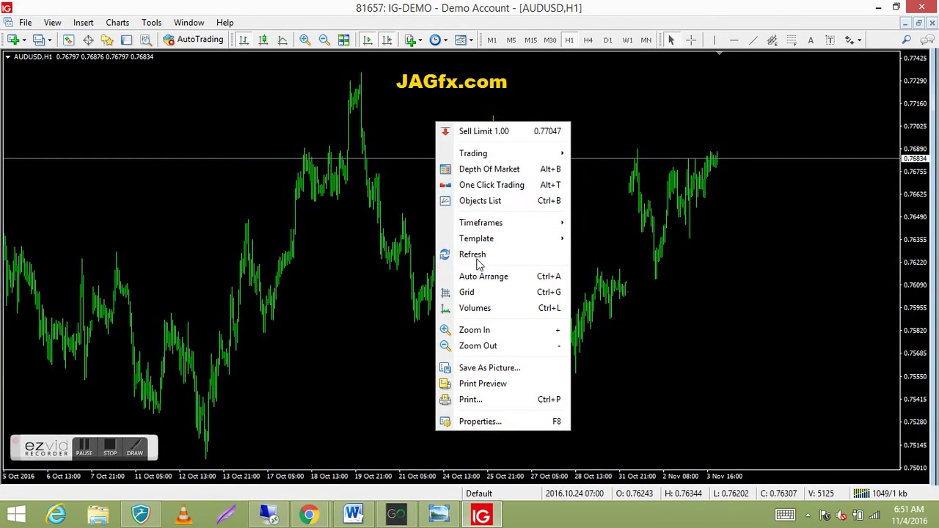
left_click(610, 115)
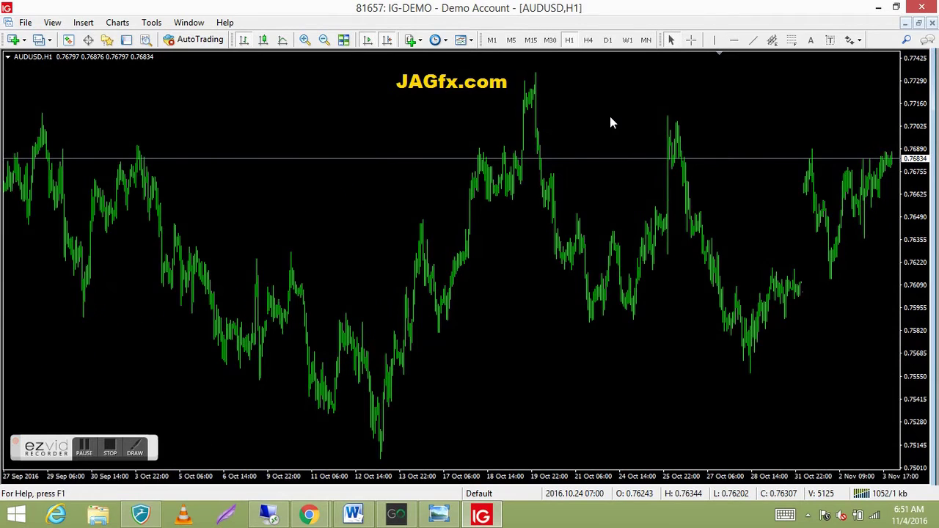
scroll(602, 121, "down", 5)
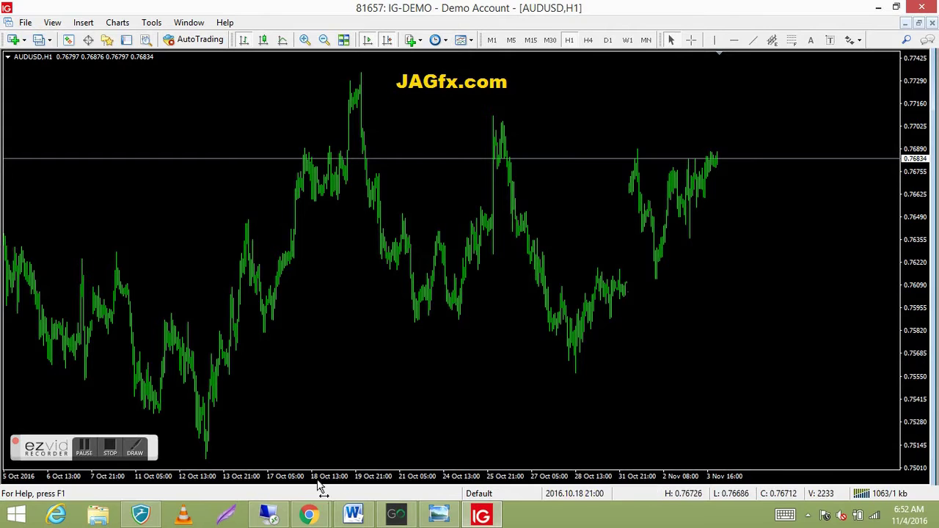
Switch to Chrome and examine the FXDayJob article on custom MetaTrader 4 time frames, including the P4L PeriodCon 509 download and installation steps
mouse_move(317, 511)
left_click(283, 473)
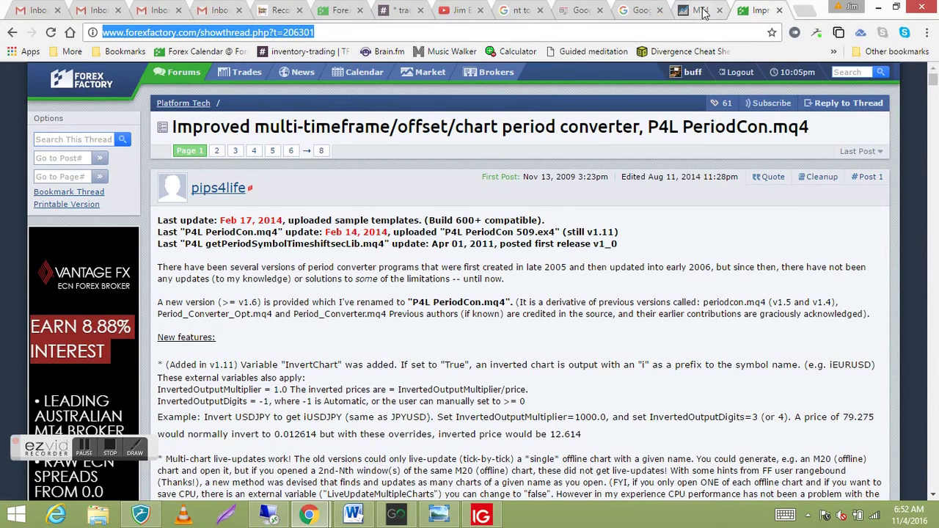
left_click(699, 10)
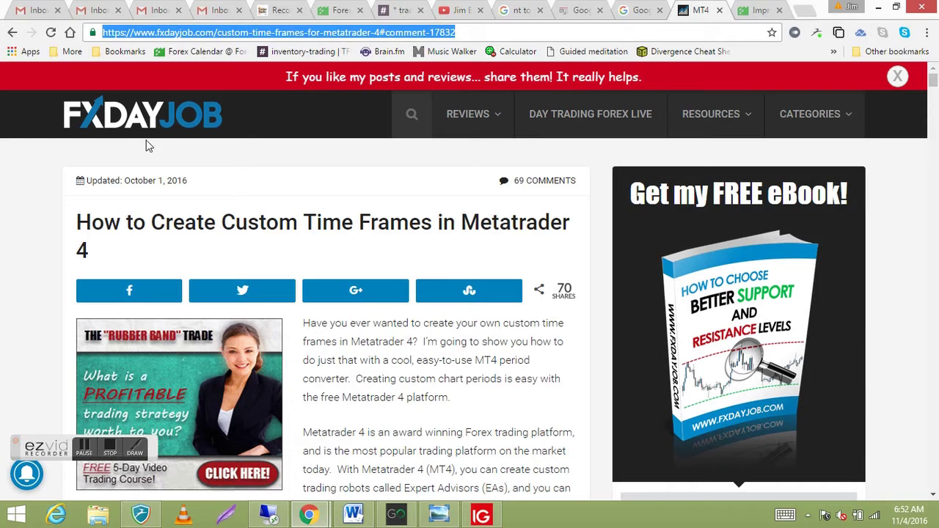
left_click(931, 86)
scroll(586, 218, "down", 2)
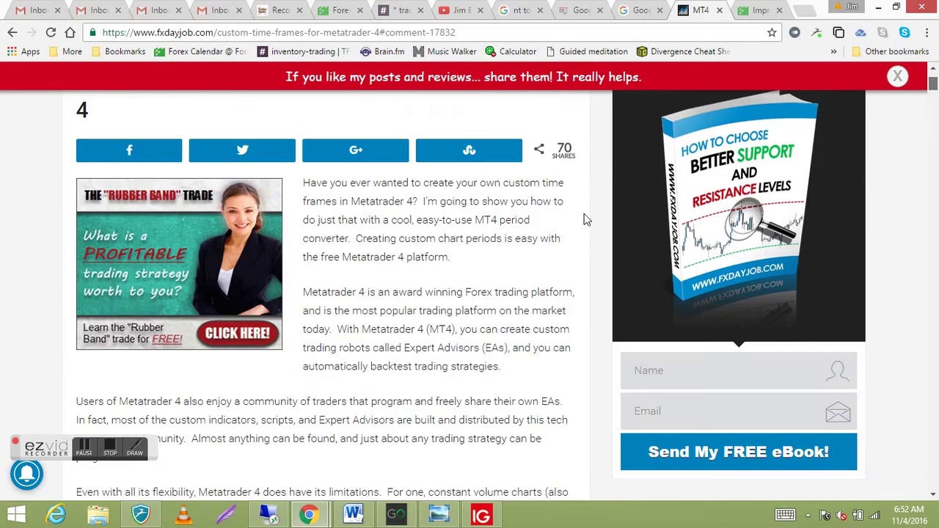
scroll(586, 218, "down", 5)
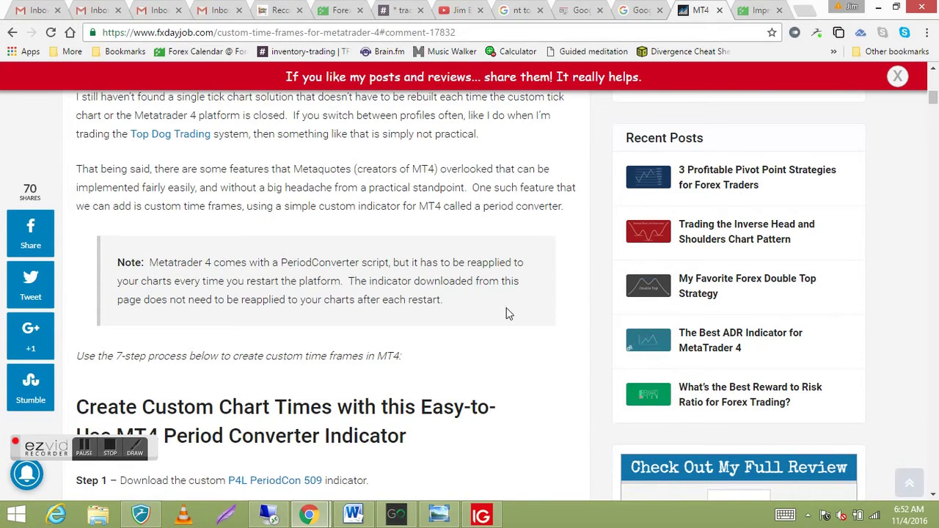
scroll(506, 312, "down", 3)
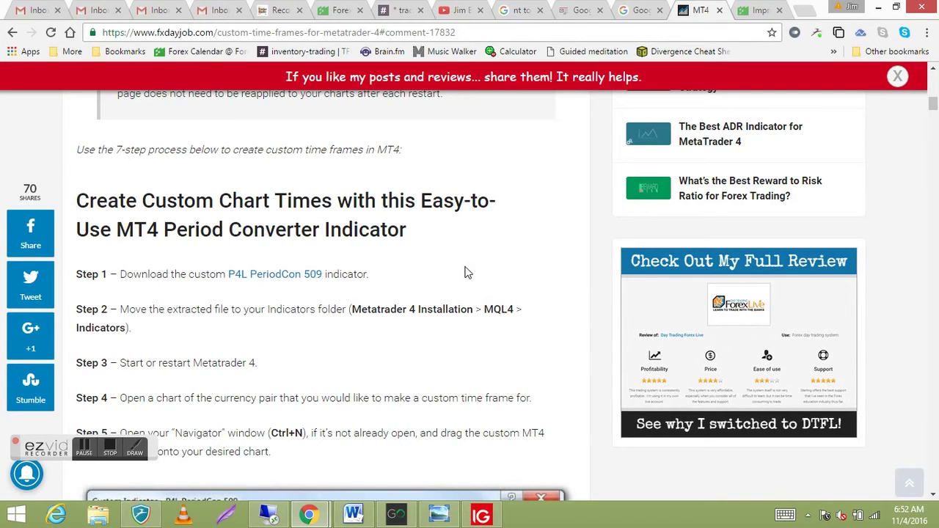
scroll(464, 273, "up", 1)
scroll(467, 270, "up", 9)
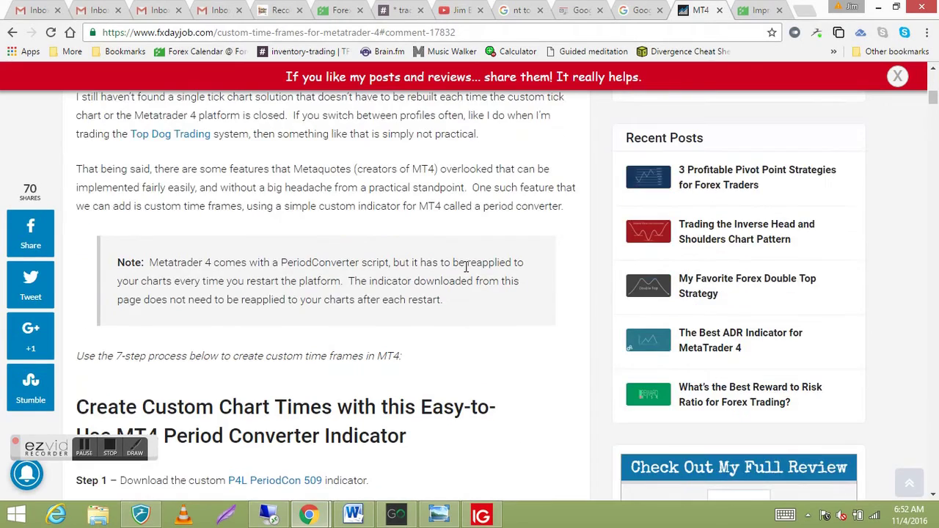
scroll(466, 273, "up", 3)
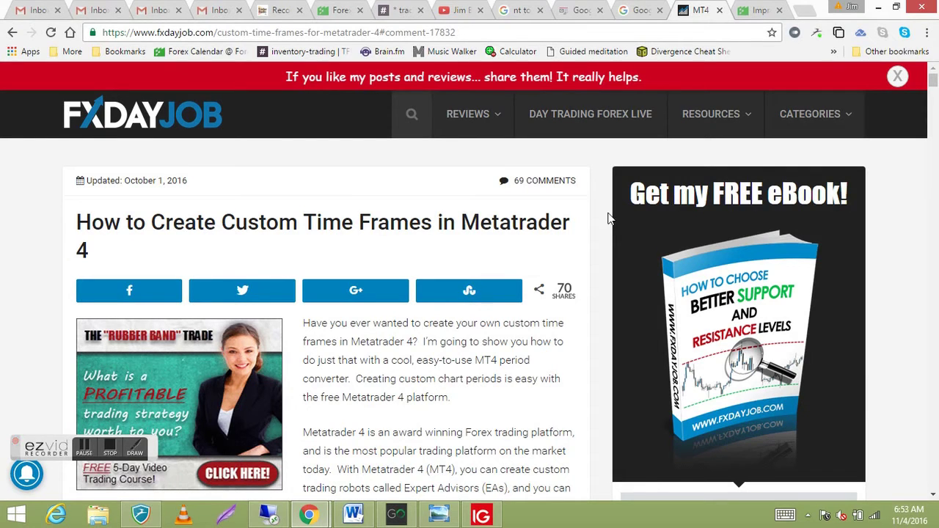
Switch to MetaTrader 4 and open its data folder at MQL4 > Indicators
left_click(480, 516)
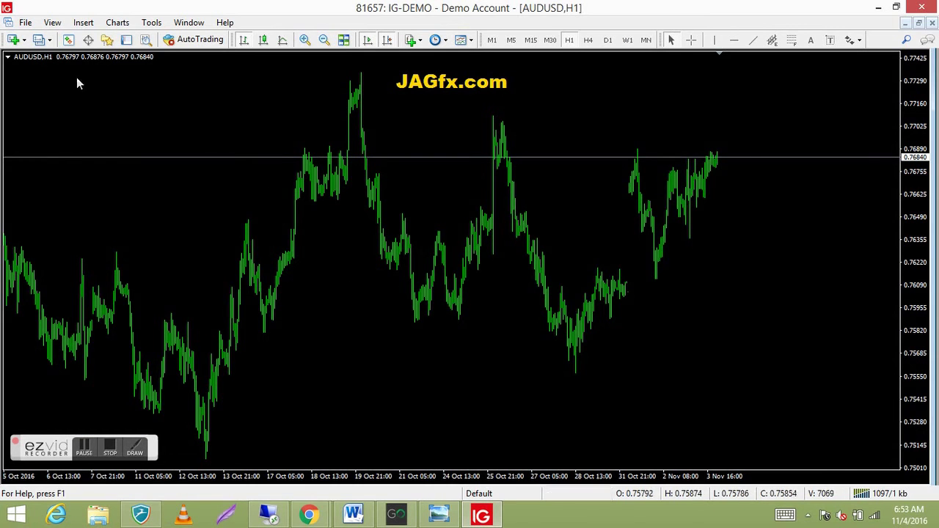
left_click(26, 23)
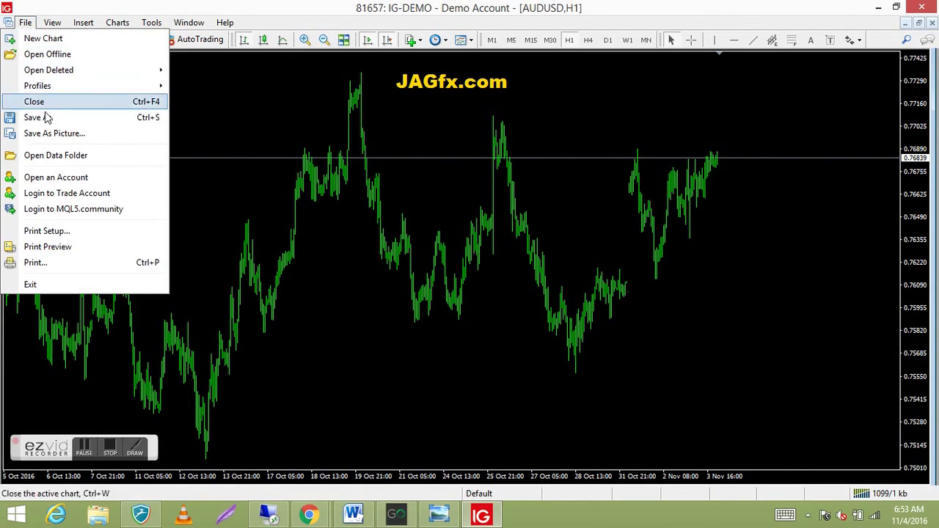
left_click(58, 157)
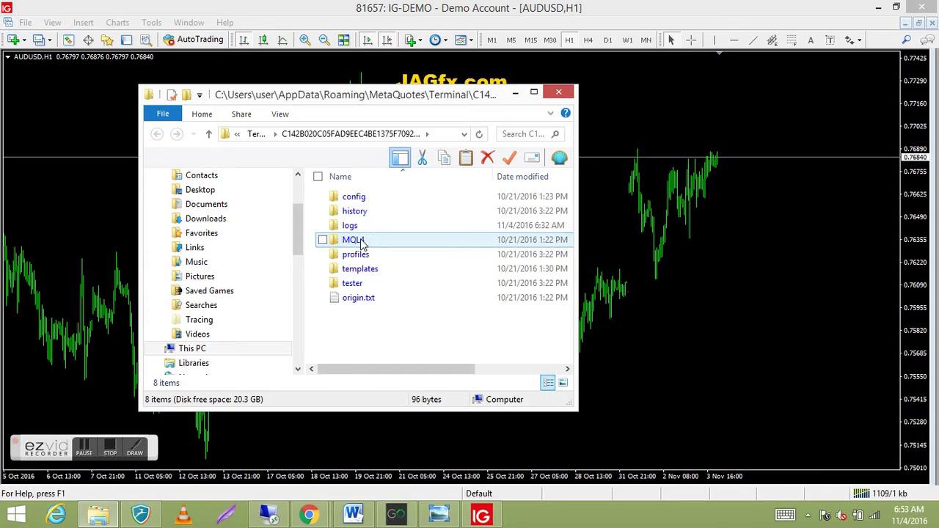
double_click(352, 240)
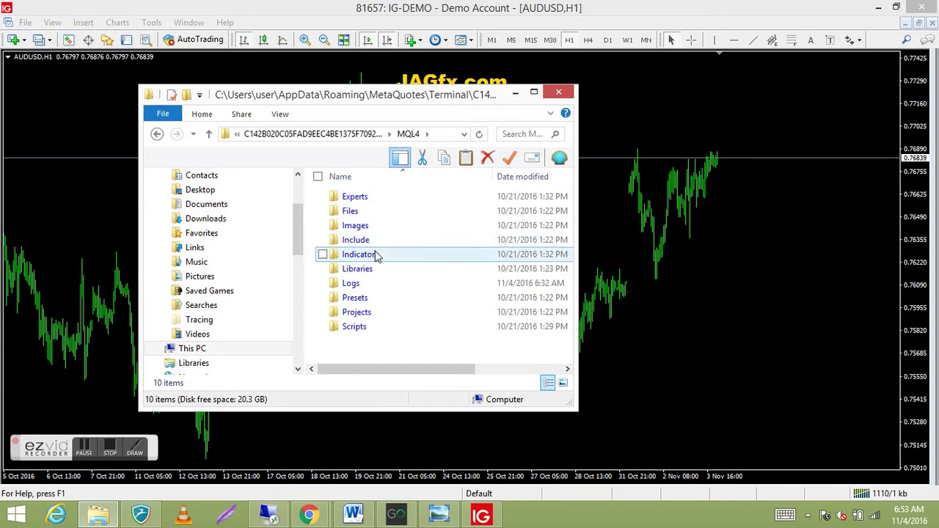
double_click(360, 255)
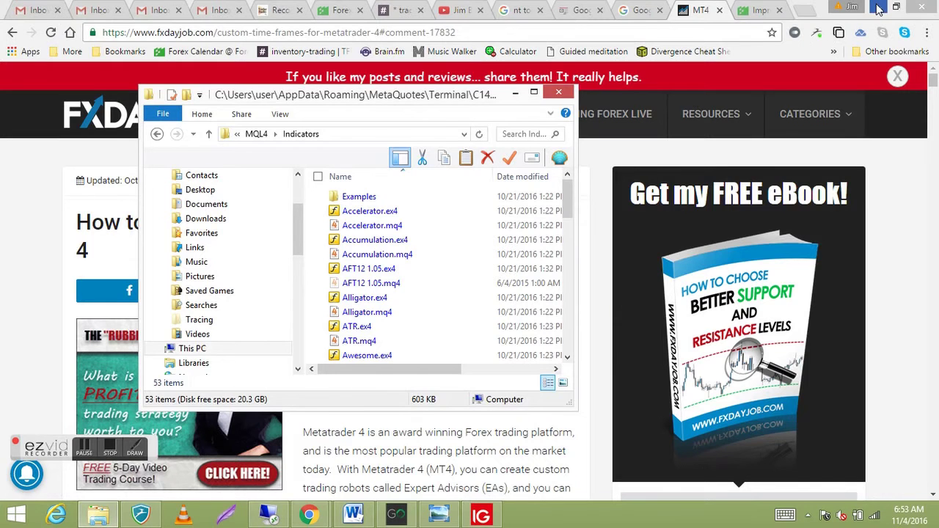
Copy P4L PeriodCon 509.ex4 from the desktop into the MQL4 Indicators folder and close the folder window
left_click(878, 8)
left_click(878, 10)
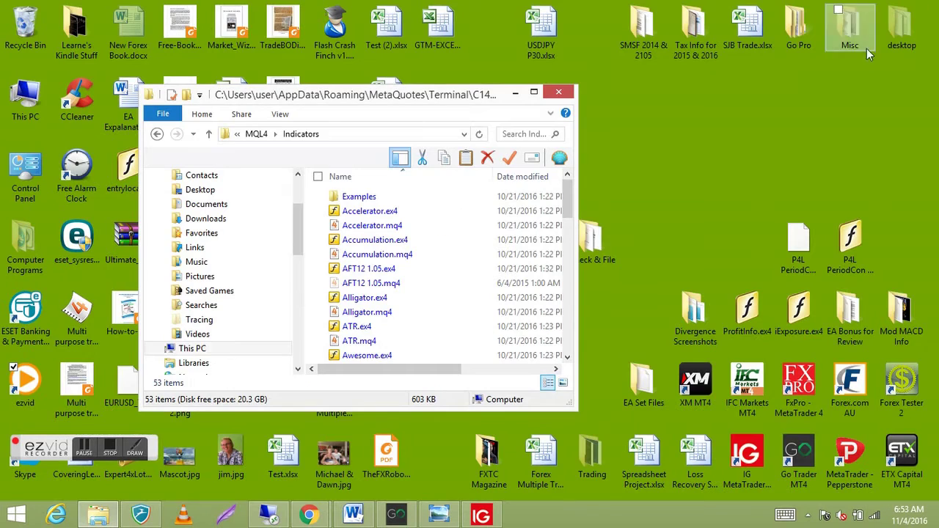
double_click(791, 245)
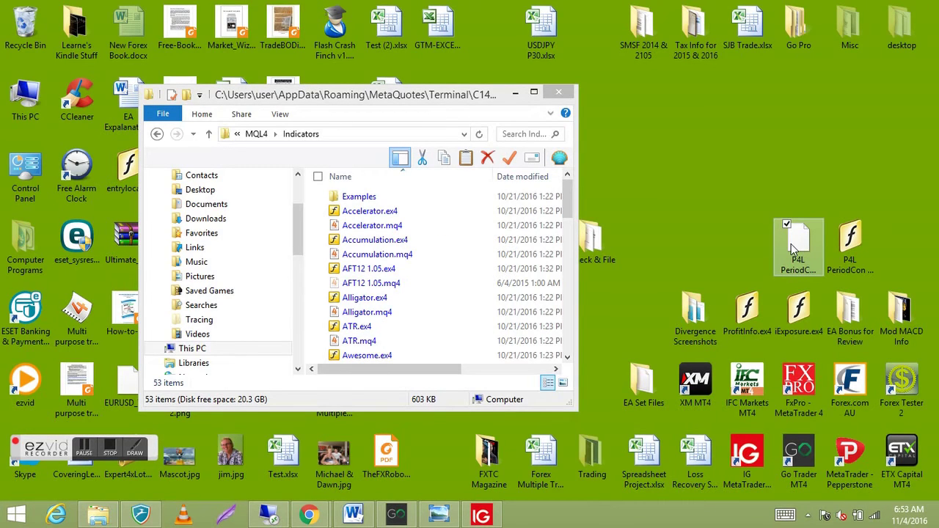
right_click(791, 249)
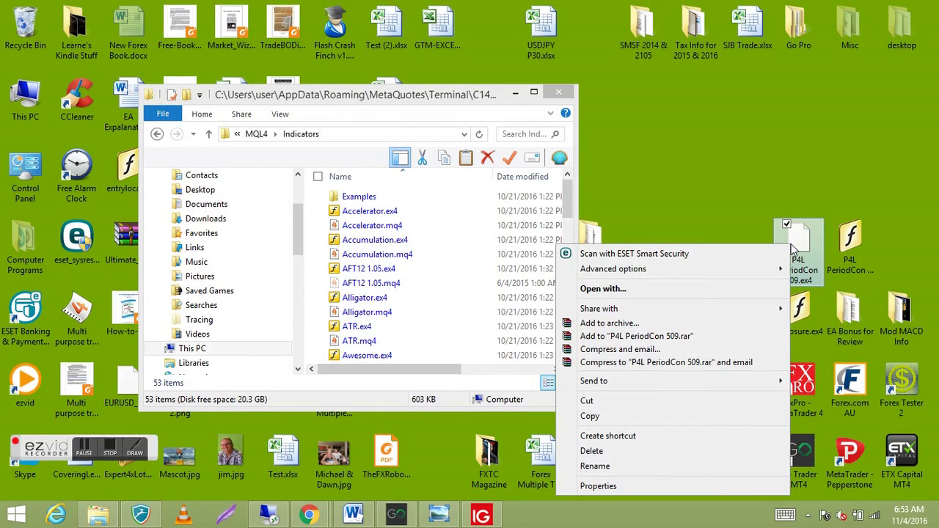
left_click(656, 415)
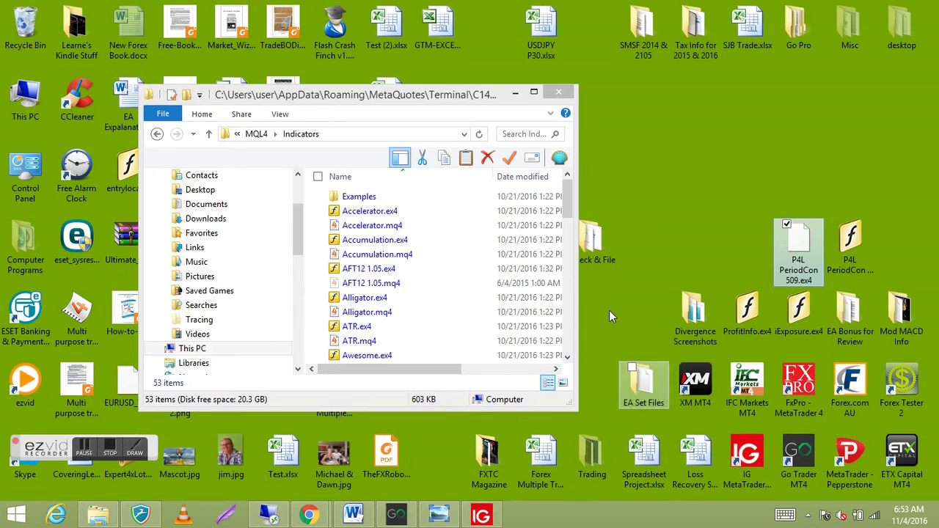
left_click(447, 240)
right_click(447, 240)
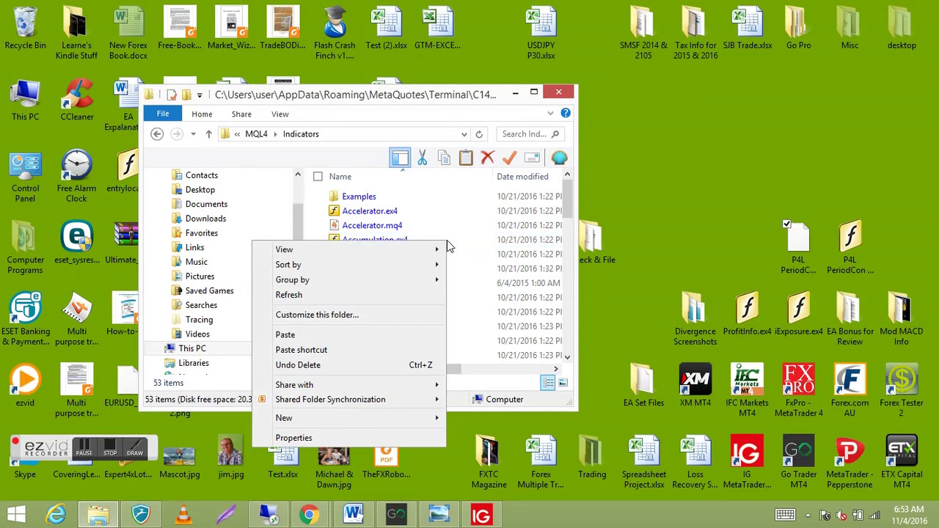
left_click(356, 332)
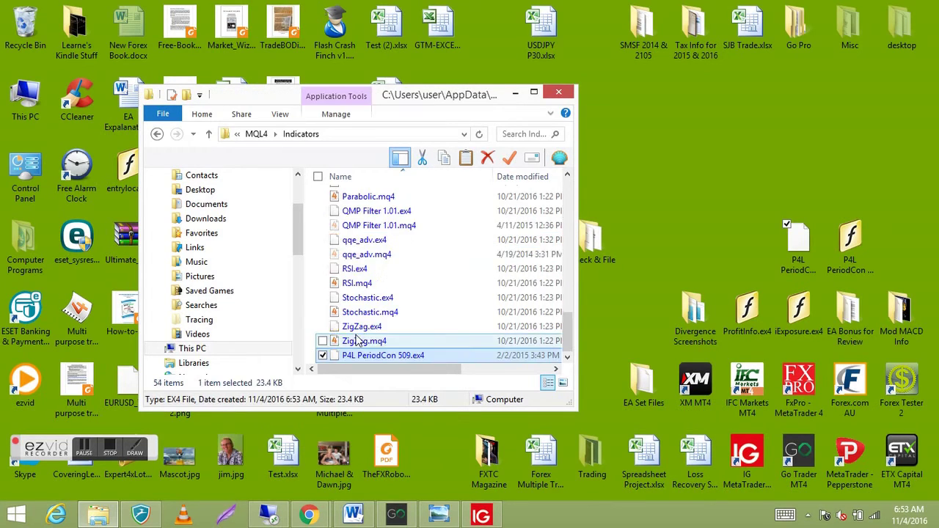
left_click(561, 92)
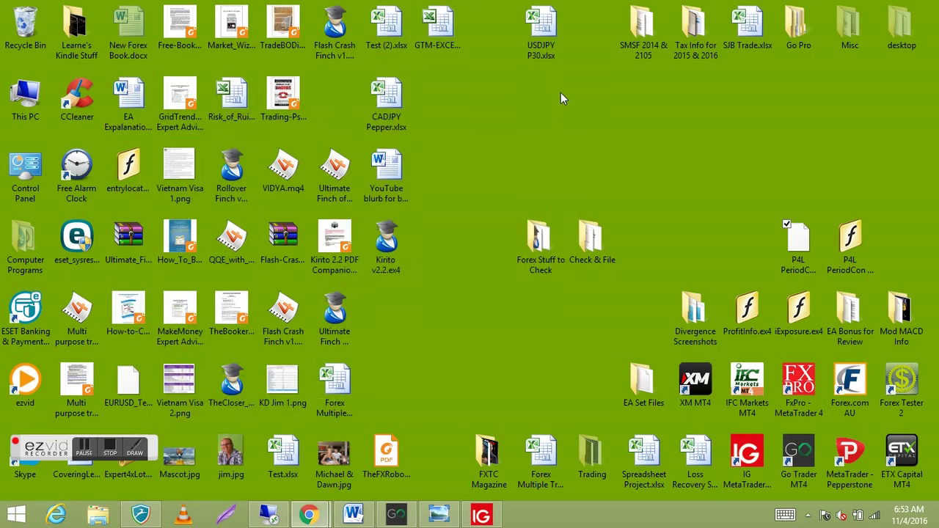
Return to MetaTrader 4, show the Navigator's indicators and refresh the list
left_click(480, 515)
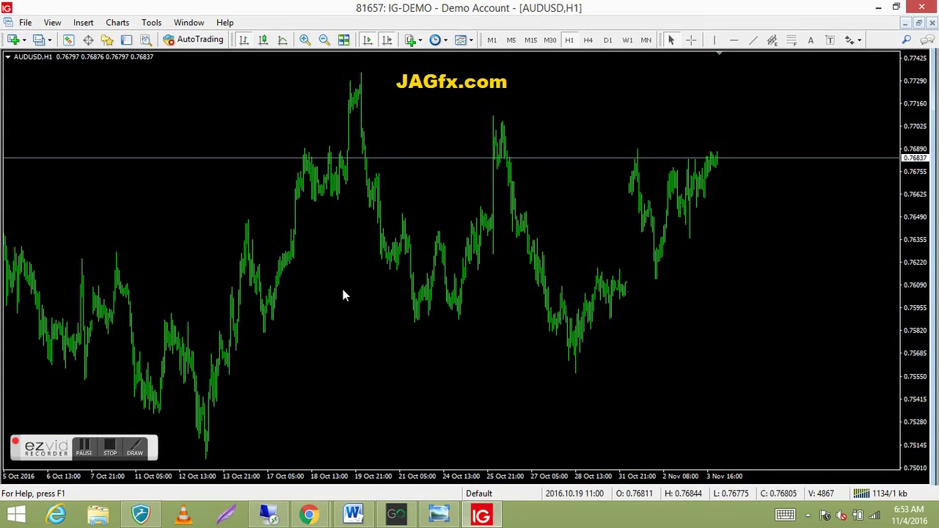
left_click(107, 39)
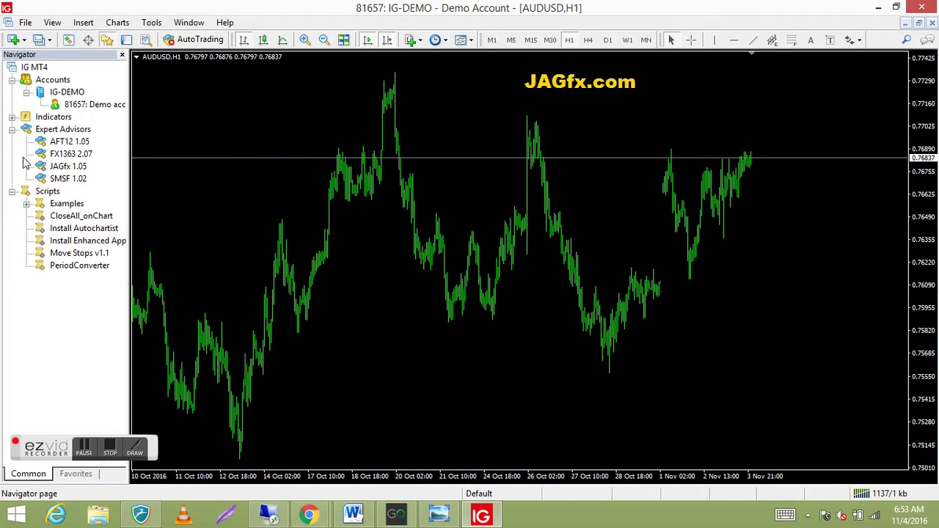
left_click(12, 117)
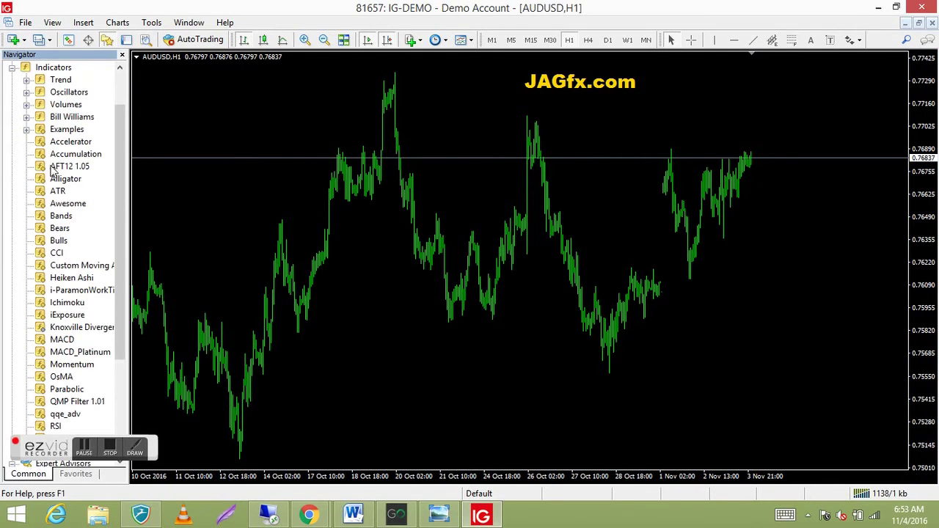
right_click(63, 206)
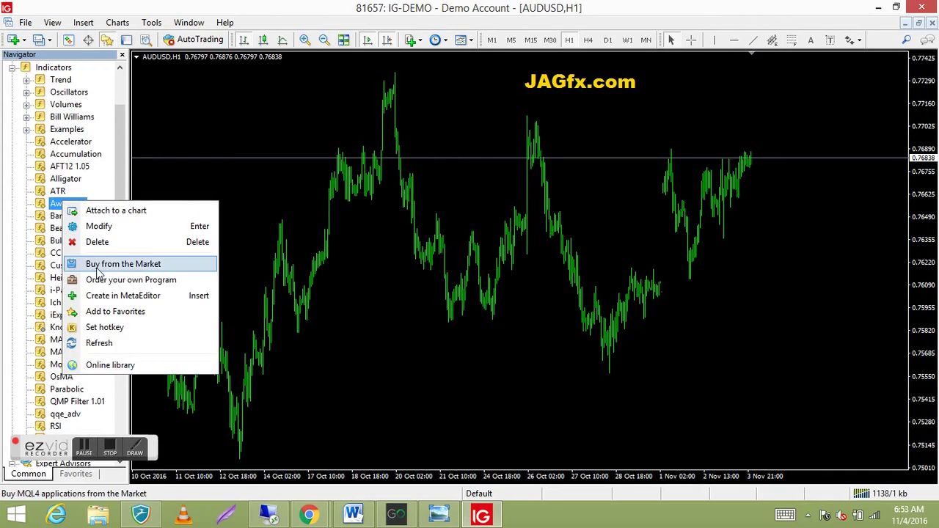
left_click(99, 343)
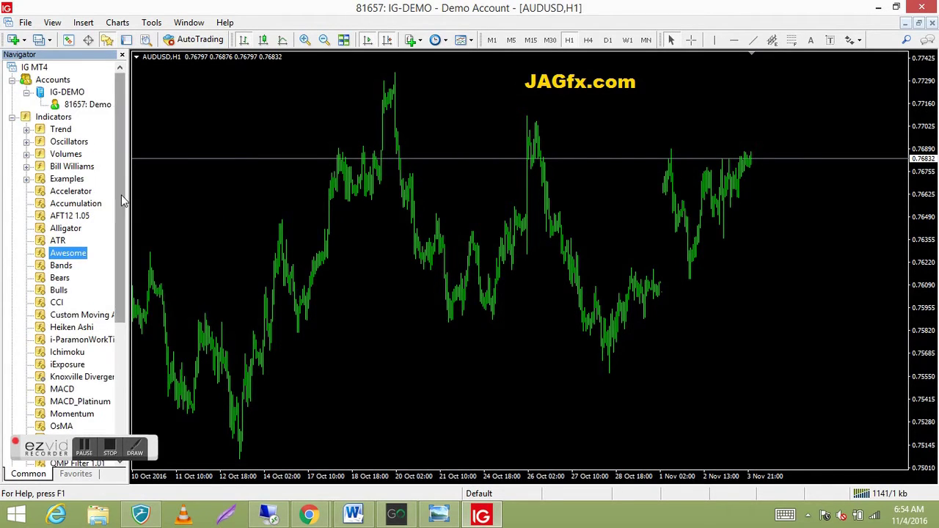
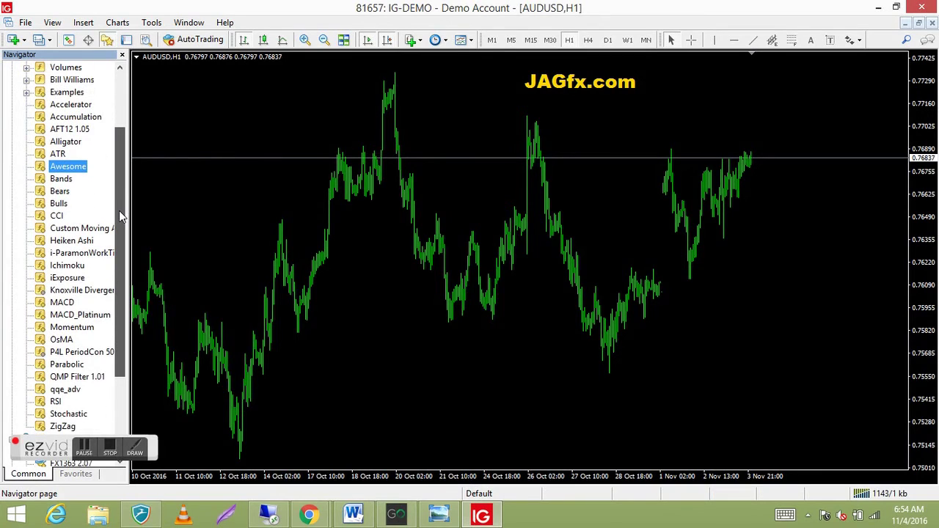
Attach the P4L PeriodCon 509 indicator to the AUDUSD,H1 chart with PeriodMultiplier 3, then read and dismiss the alert
left_click_drag(119, 211, 121, 270)
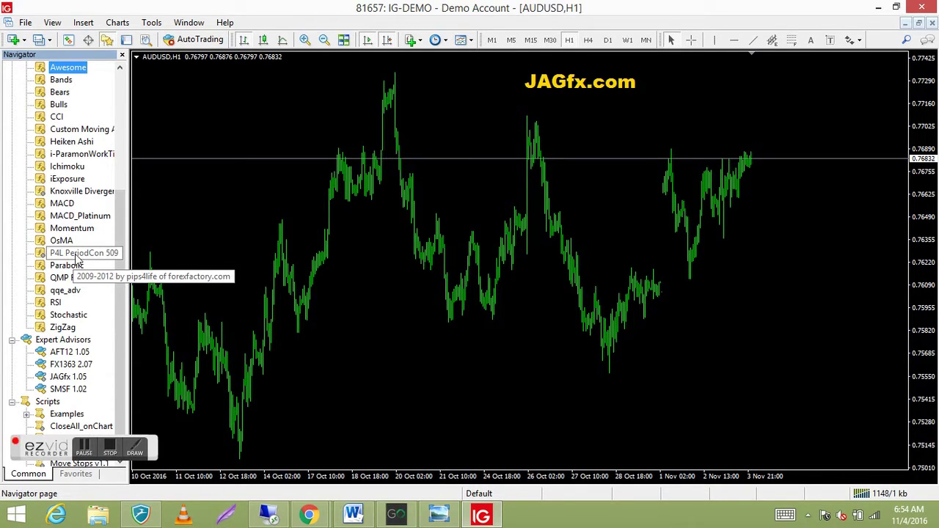
left_click_drag(77, 258, 362, 265)
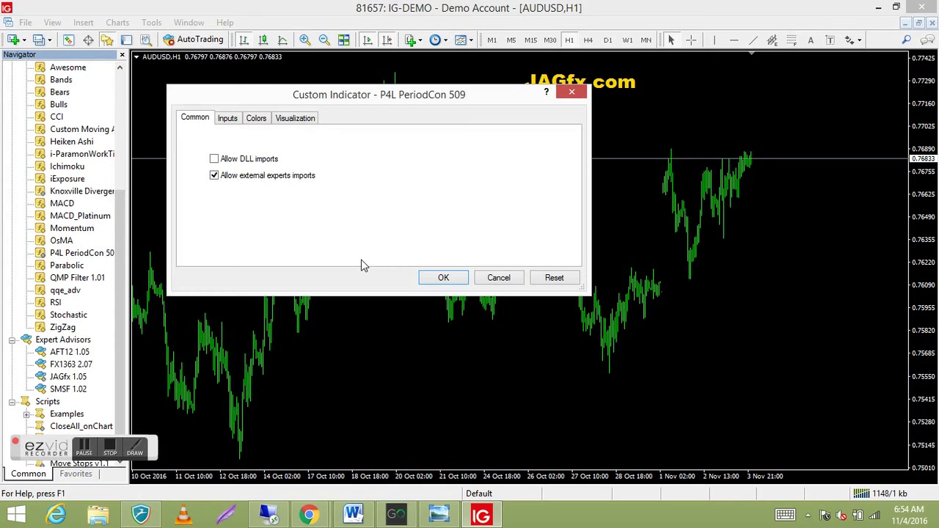
left_click(228, 121)
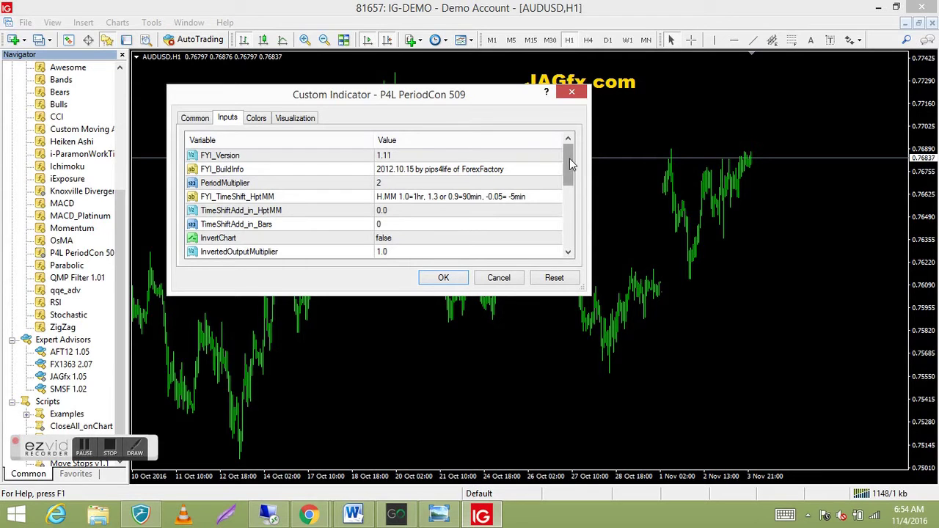
mouse_move(569, 158)
left_mouse_down()
mouse_move(571, 211)
mouse_move(568, 166)
left_mouse_up()
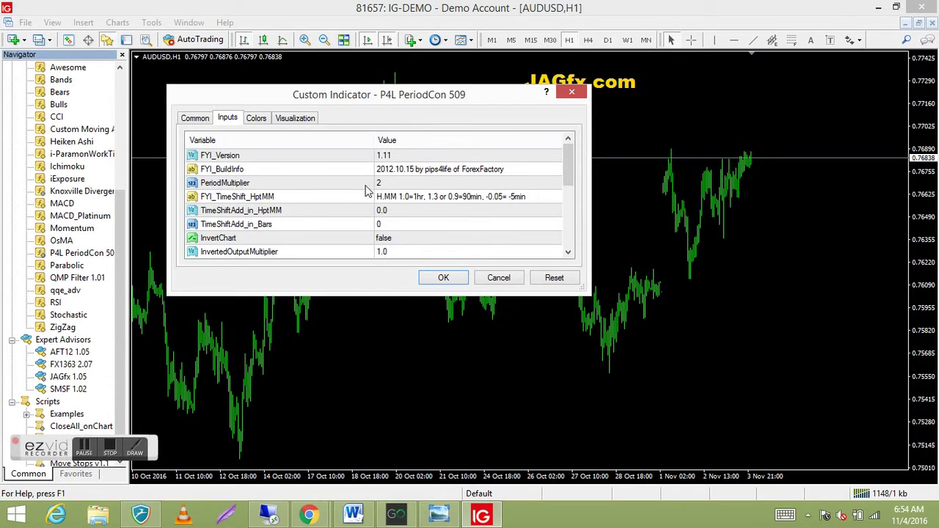
left_click(389, 186)
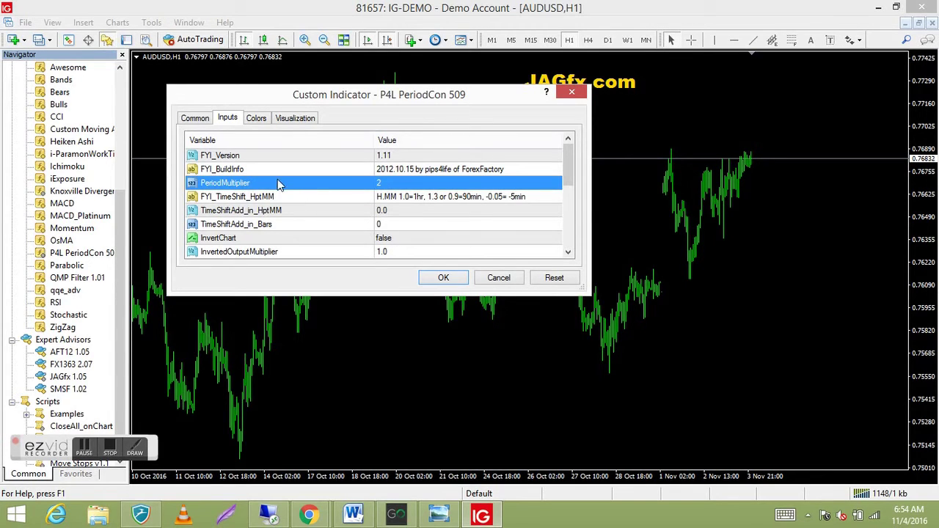
left_click(393, 184)
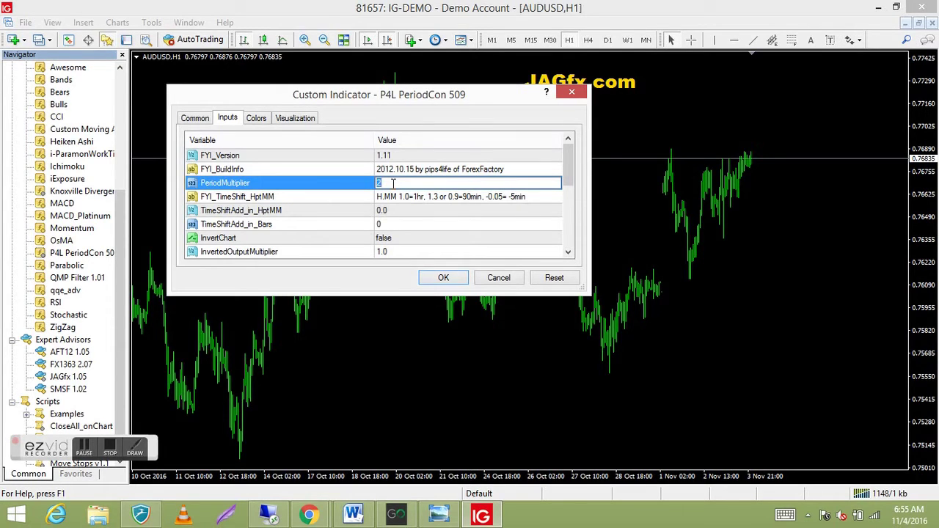
type("3")
left_click(444, 279)
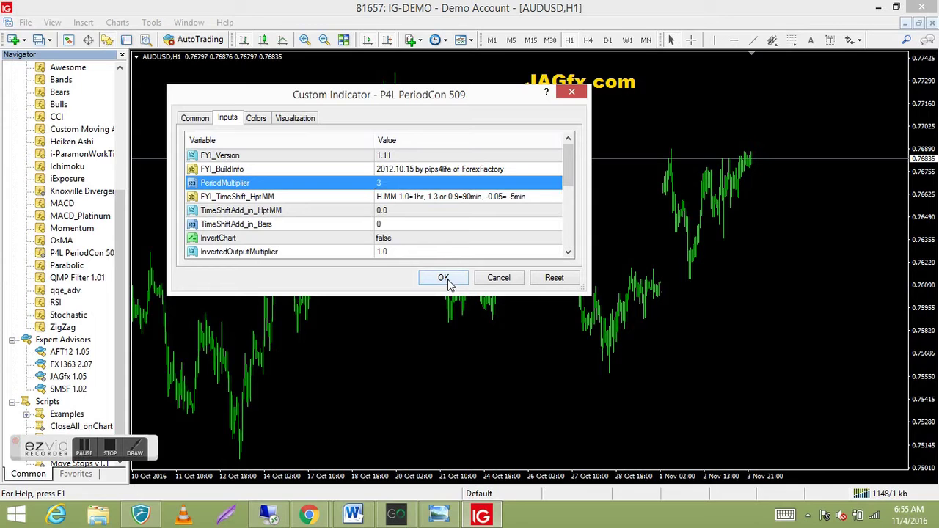
left_click(444, 278)
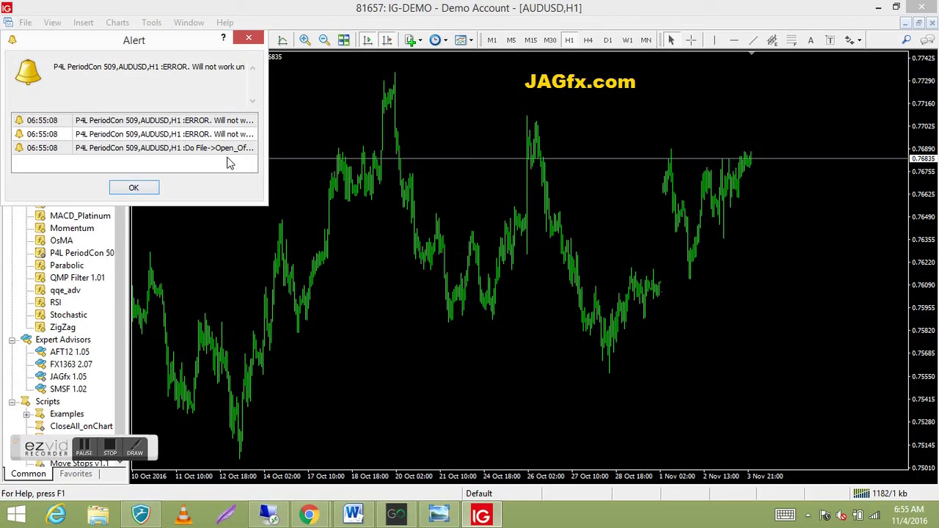
left_click_drag(265, 145, 461, 149)
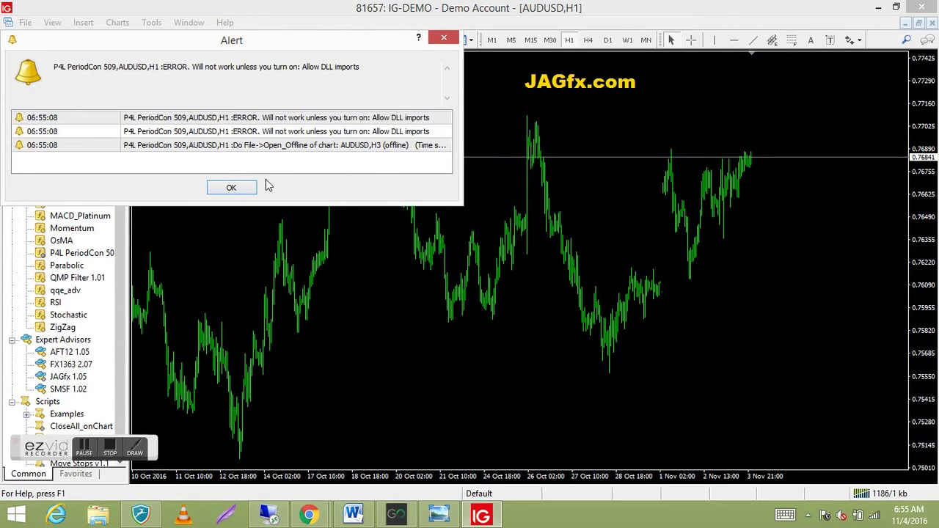
left_click(231, 189)
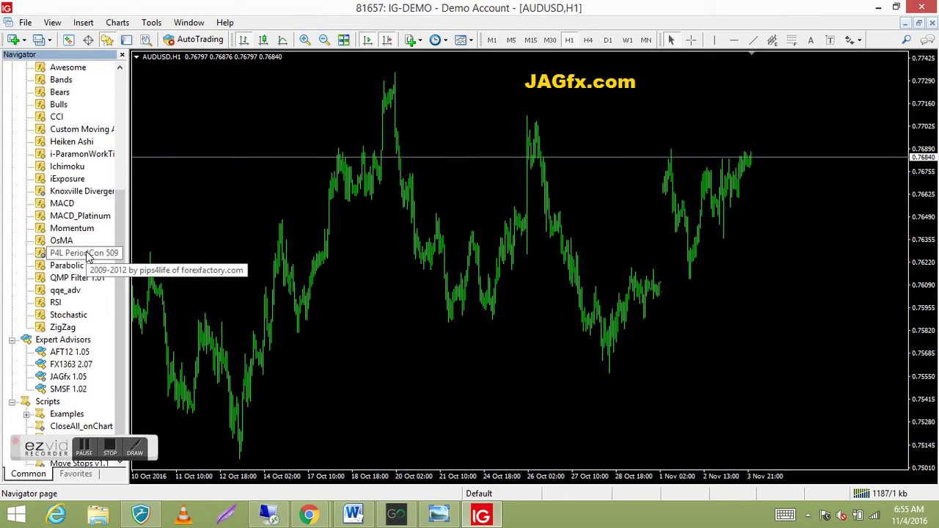
Allow DLL imports for the P4L PeriodCon 509 indicator on the AUDUSD,H1 chart and dismiss the alert
left_click(87, 254)
right_click(238, 134)
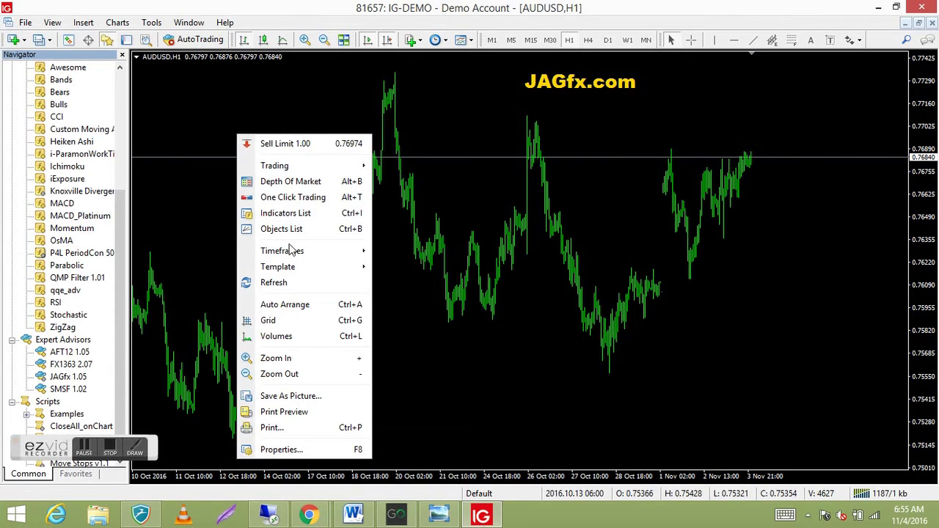
left_click(286, 213)
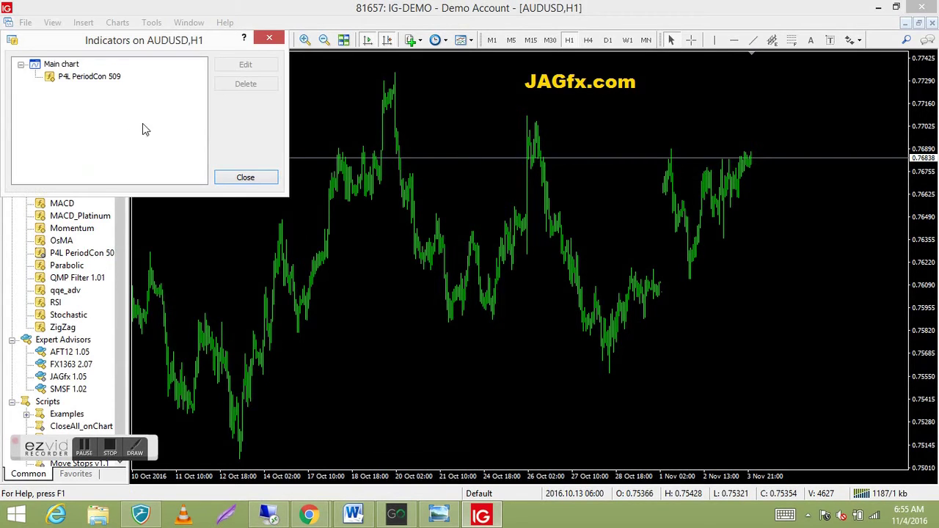
double_click(91, 81)
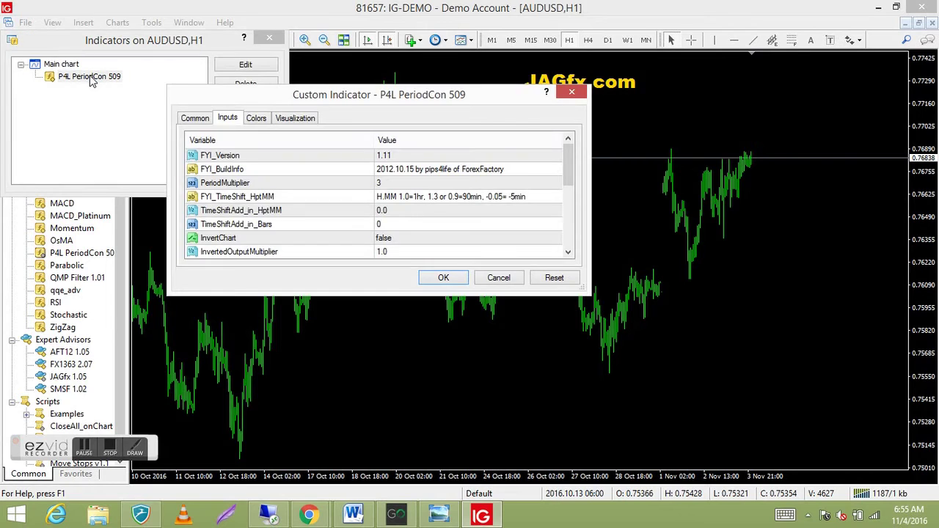
left_click(204, 120)
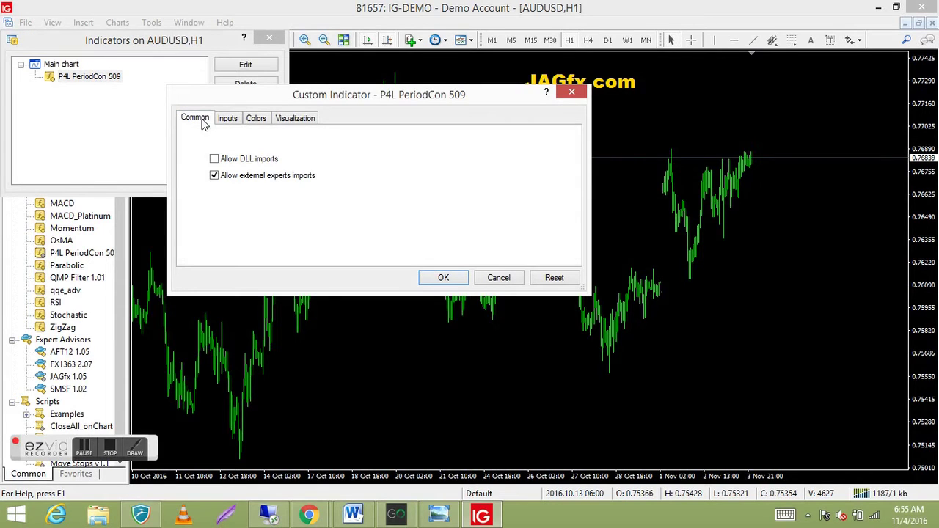
left_click(214, 159)
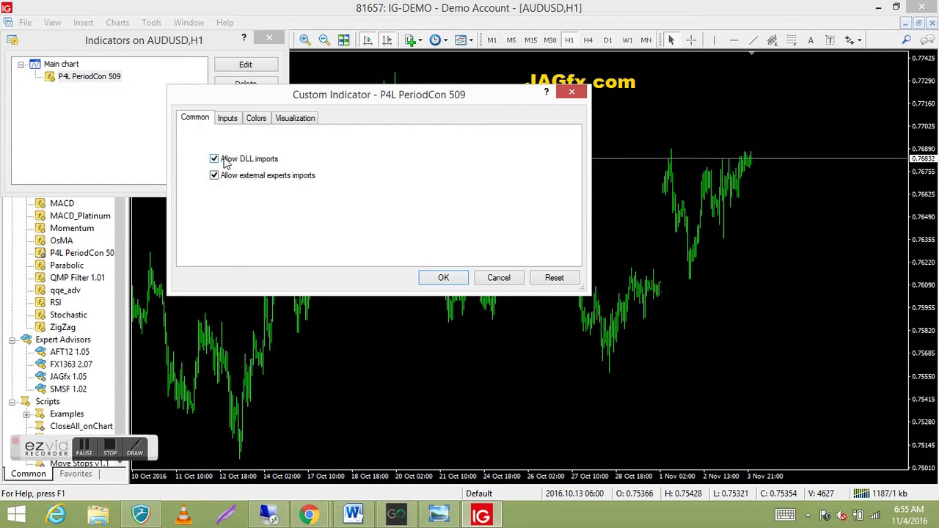
left_click(443, 278)
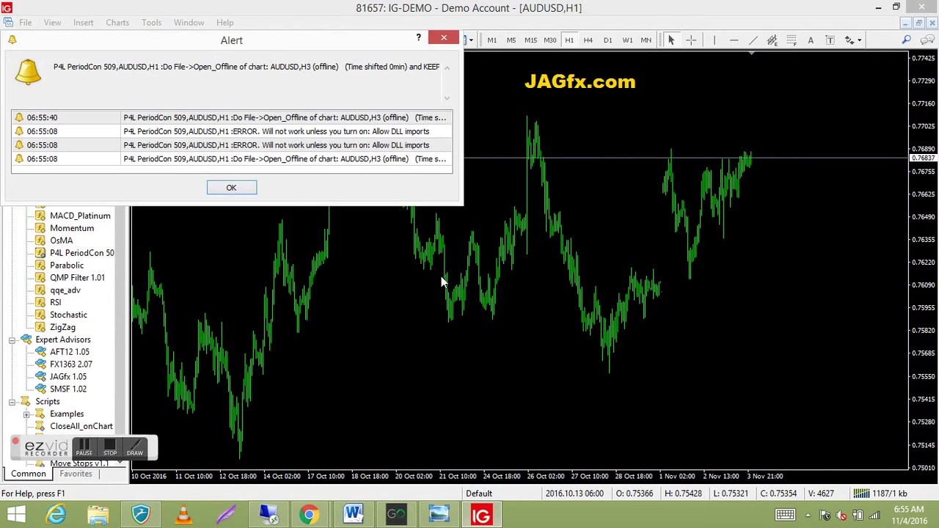
left_click(242, 192)
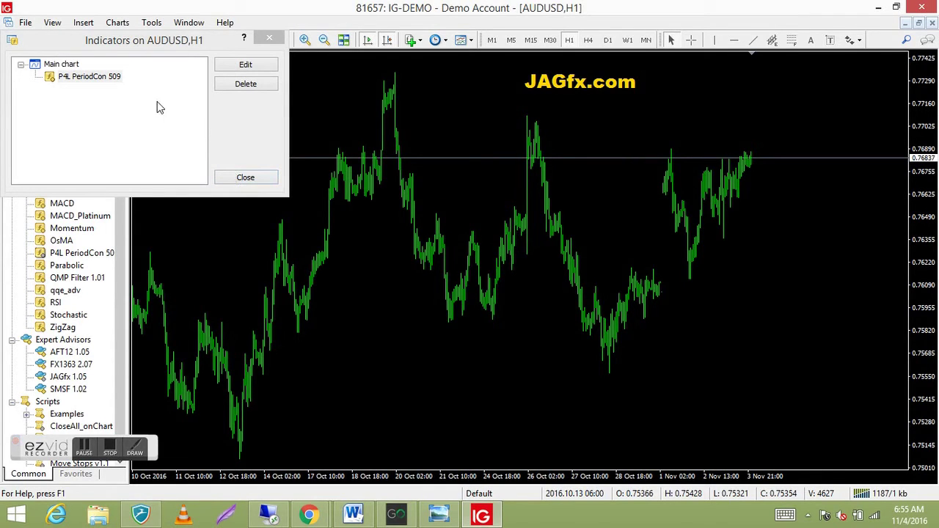
Remove the P4L PeriodCon 509 indicator from the AUDUSD,H1 chart
left_click(246, 178)
right_click(445, 137)
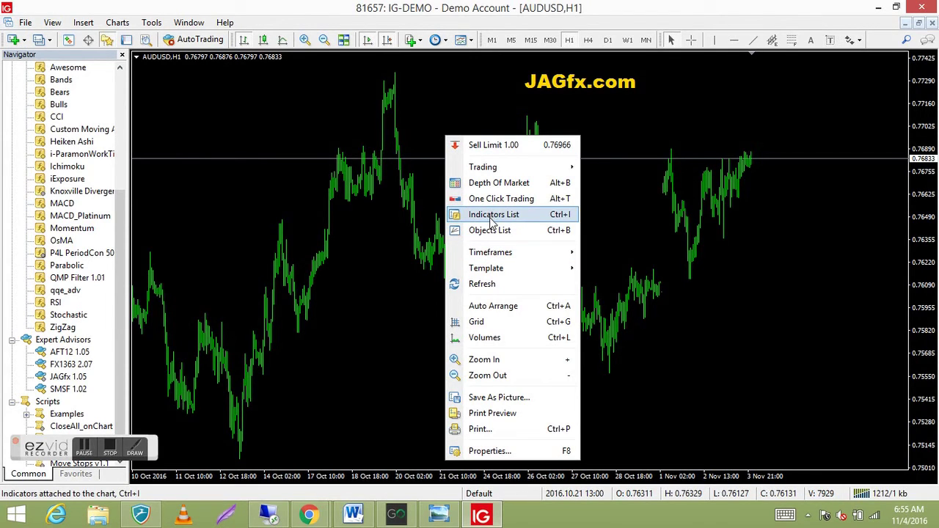
left_click(271, 118)
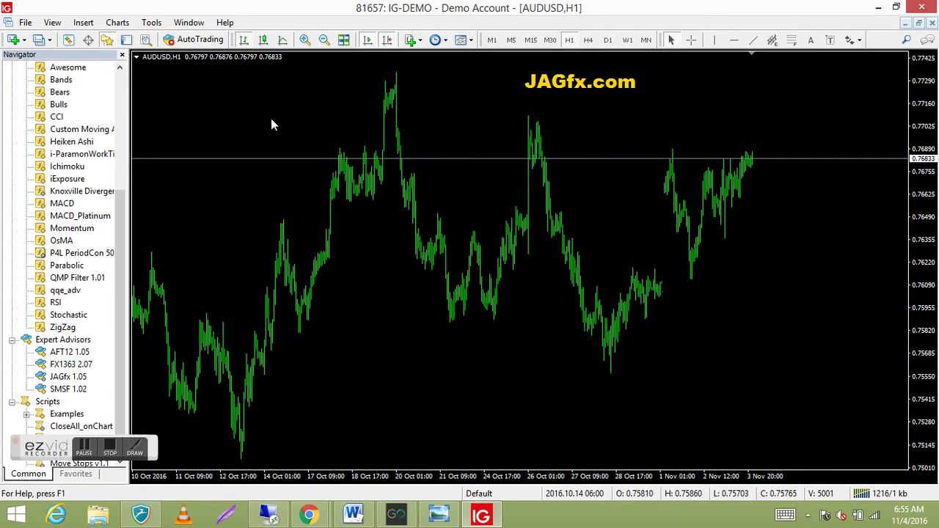
right_click(434, 180)
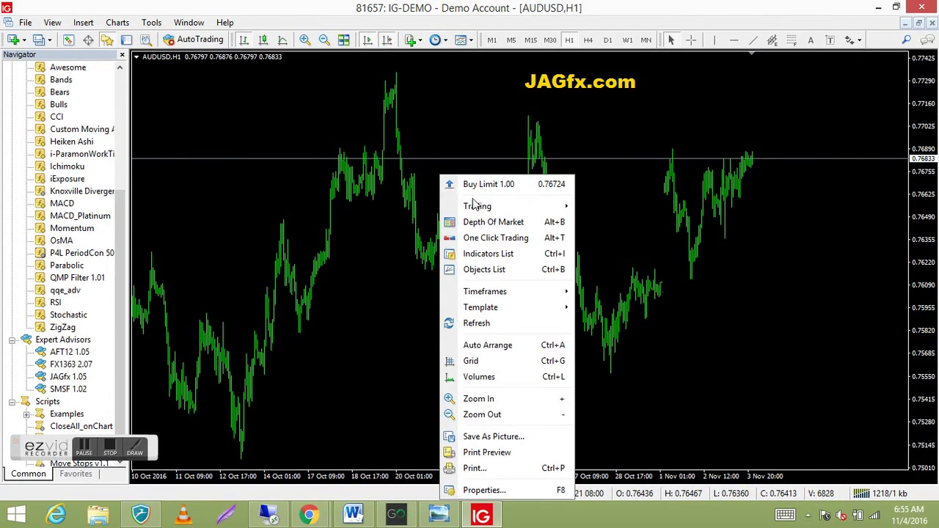
left_click(484, 256)
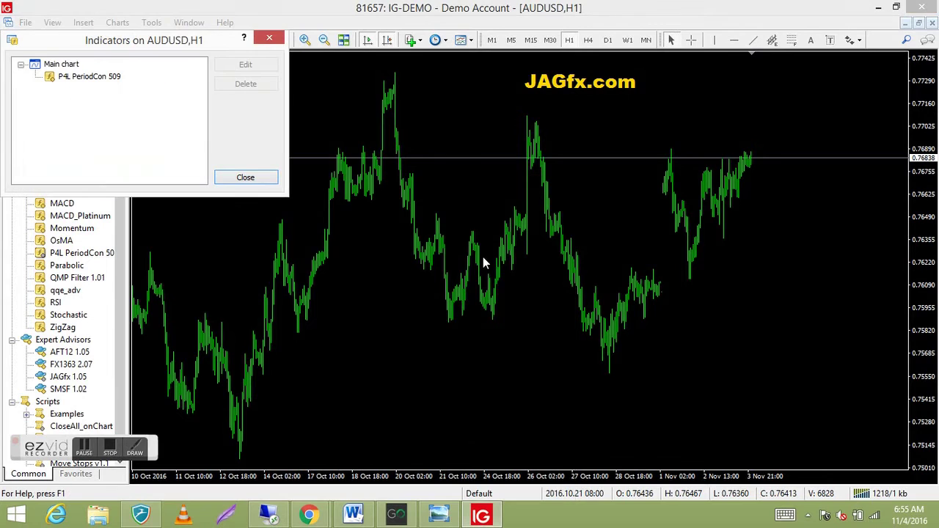
left_click(103, 81)
left_click(246, 85)
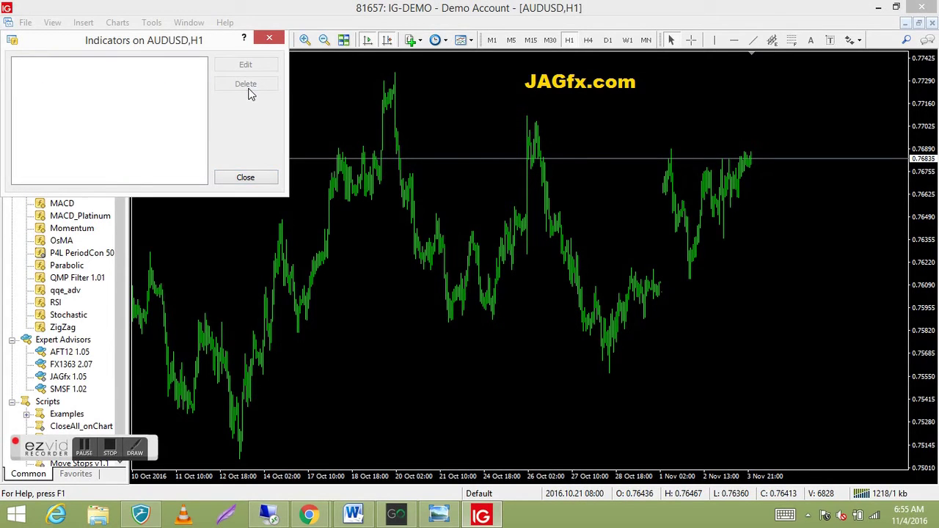
left_click(245, 177)
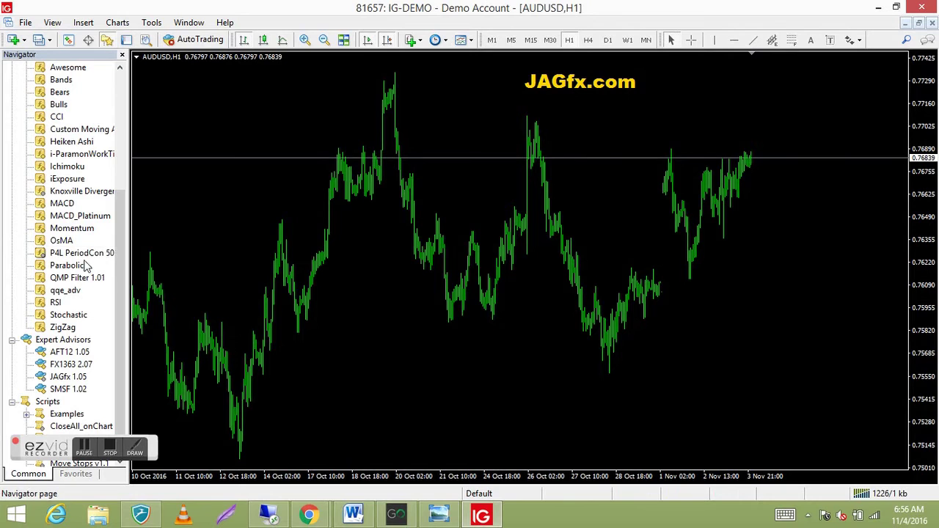
Reattach the P4L PeriodCon 509 indicator to the AUDUSD,H1 chart with PeriodMultiplier set to 3 and dismiss the alert
double_click(82, 254)
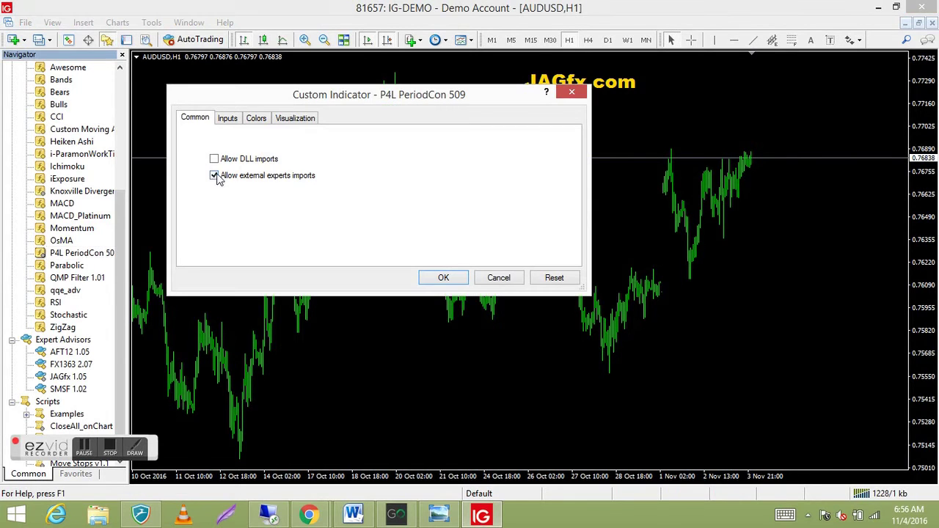
left_click(234, 121)
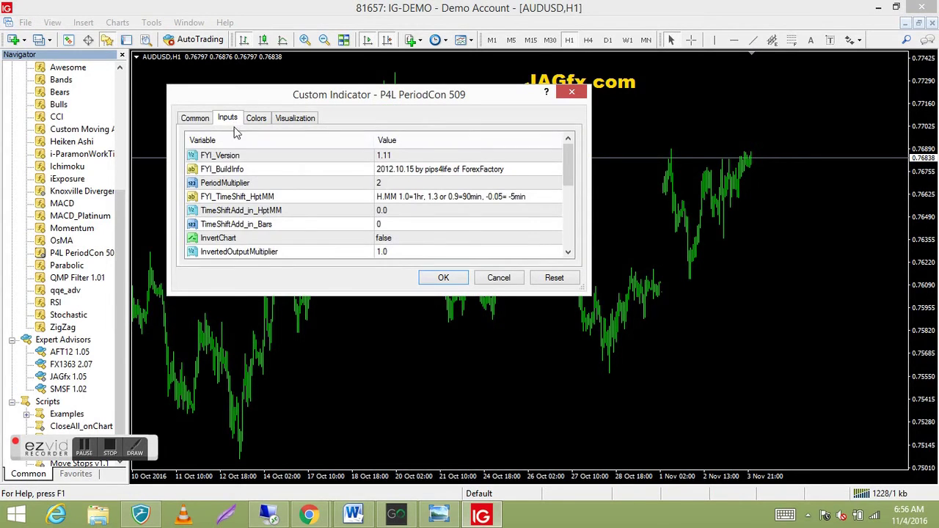
left_click(396, 188)
left_click(395, 184)
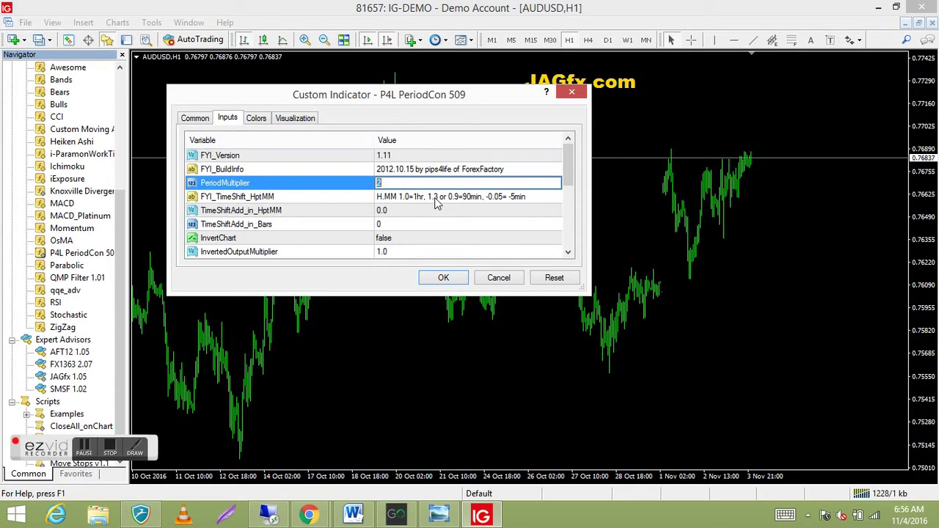
type("3")
left_click(454, 281)
left_click(444, 278)
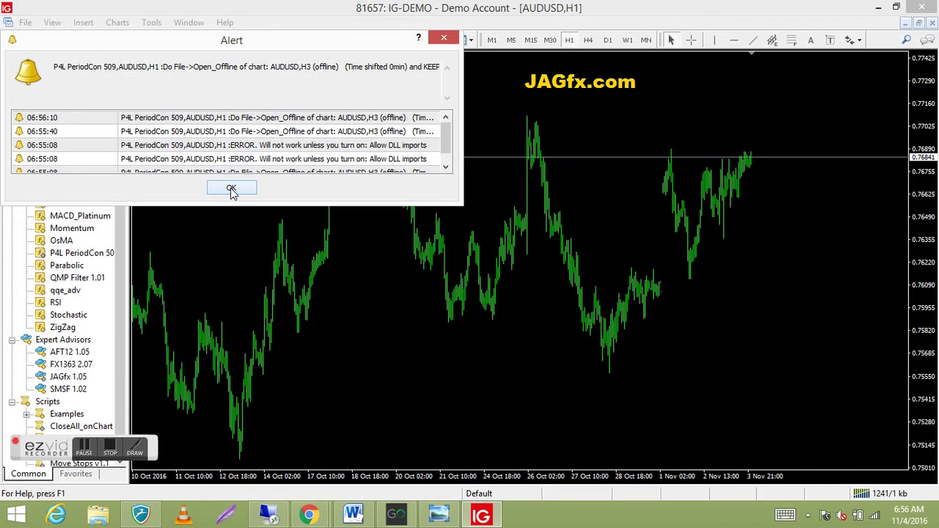
left_click(230, 189)
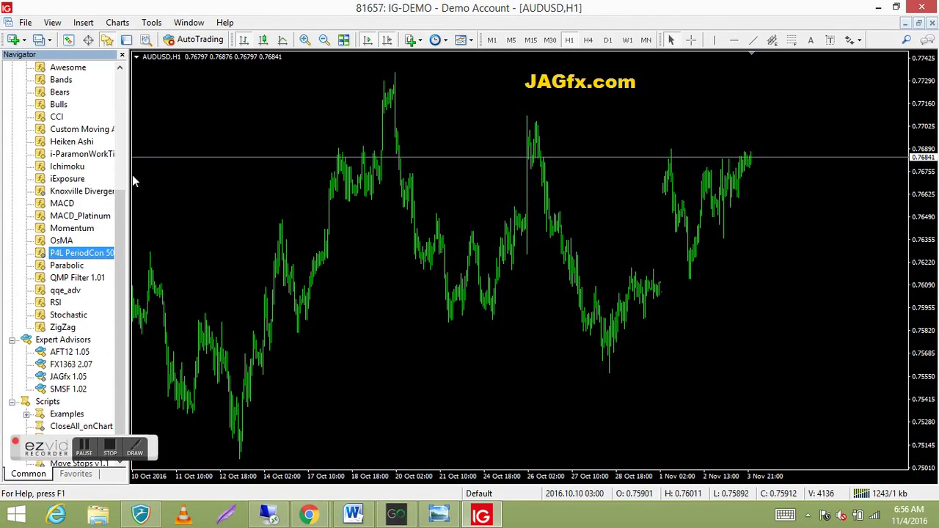
Close the Navigator and check which indicators are attached to the AUDUSD,H1 chart
left_click(122, 55)
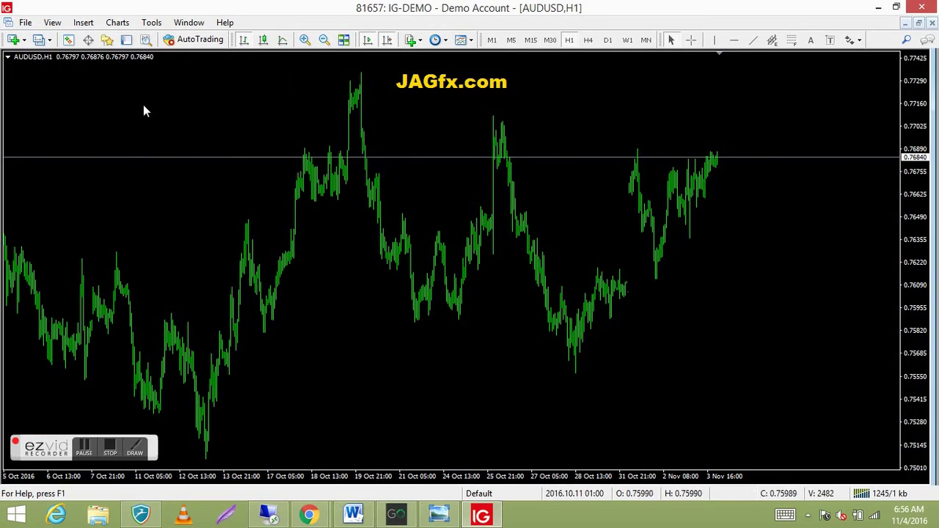
right_click(328, 275)
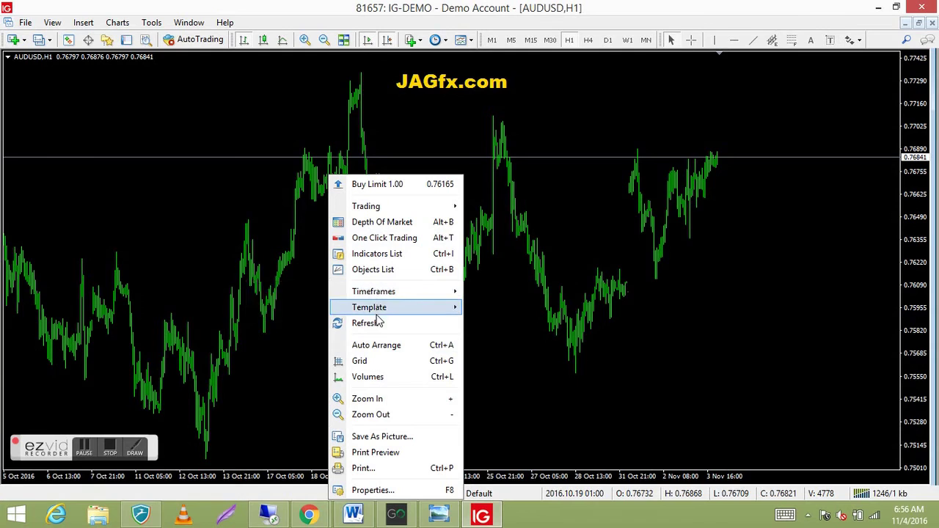
left_click(380, 261)
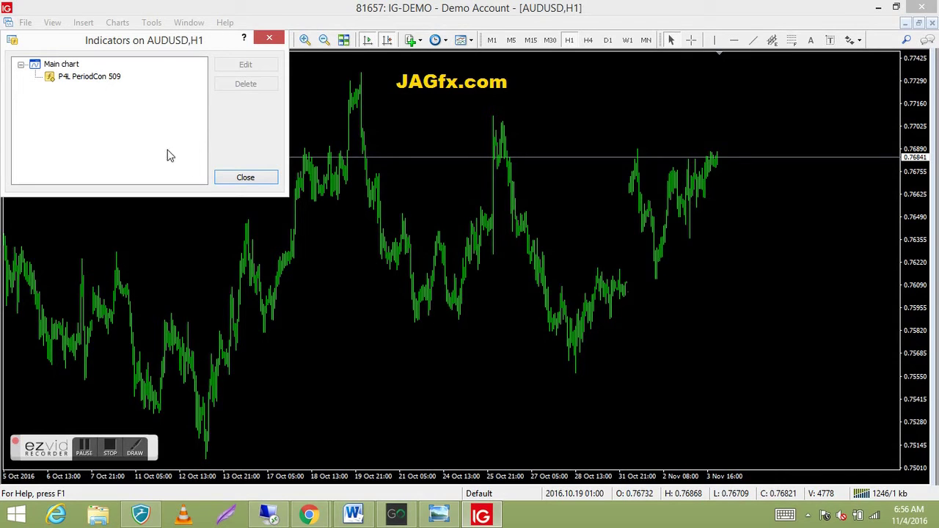
left_click(245, 178)
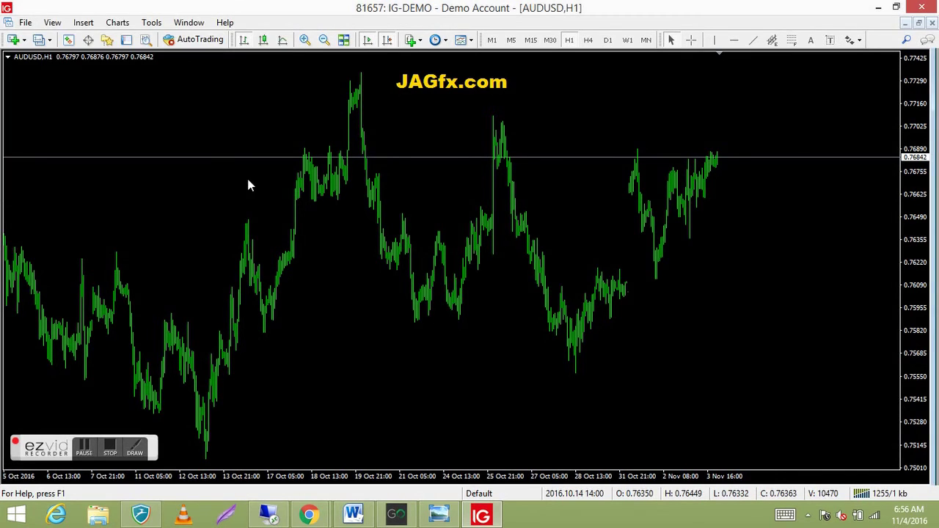
Open the offline chart AUDUSD,H3 from the saved history data
left_click(26, 22)
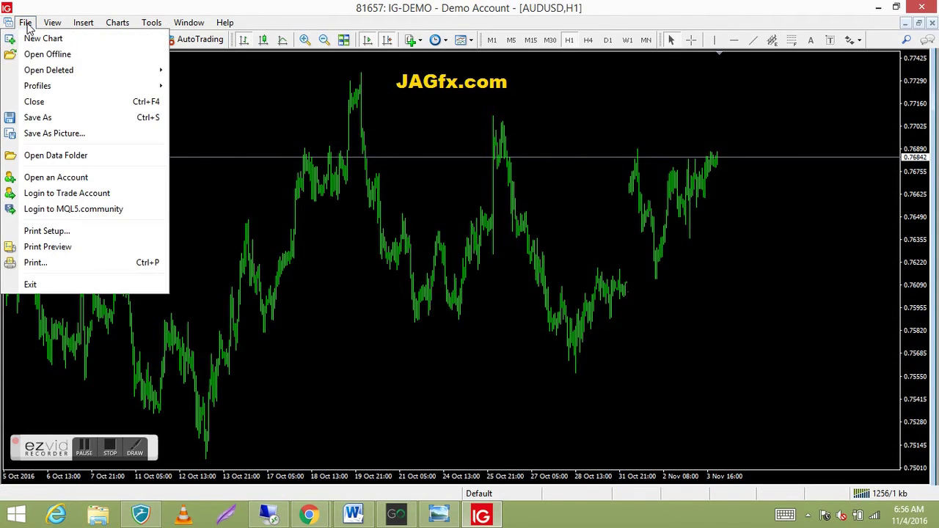
left_click(46, 56)
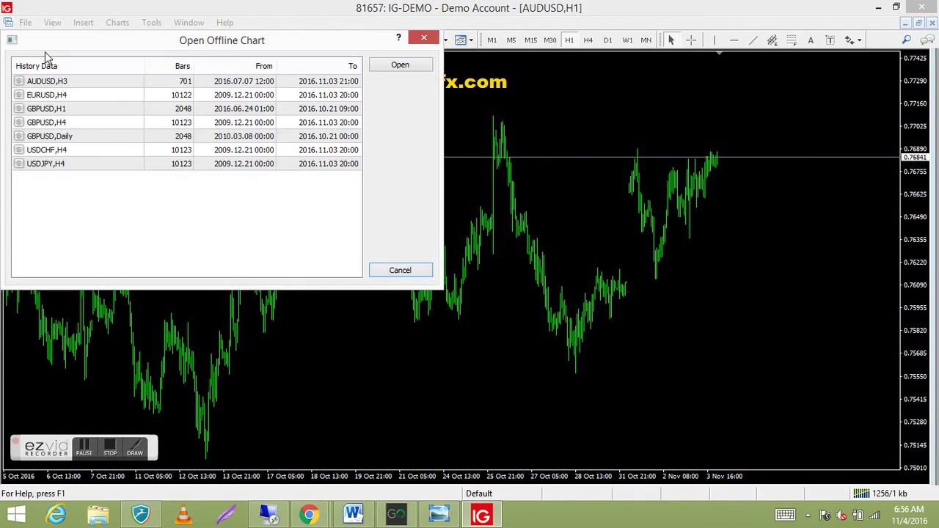
double_click(84, 87)
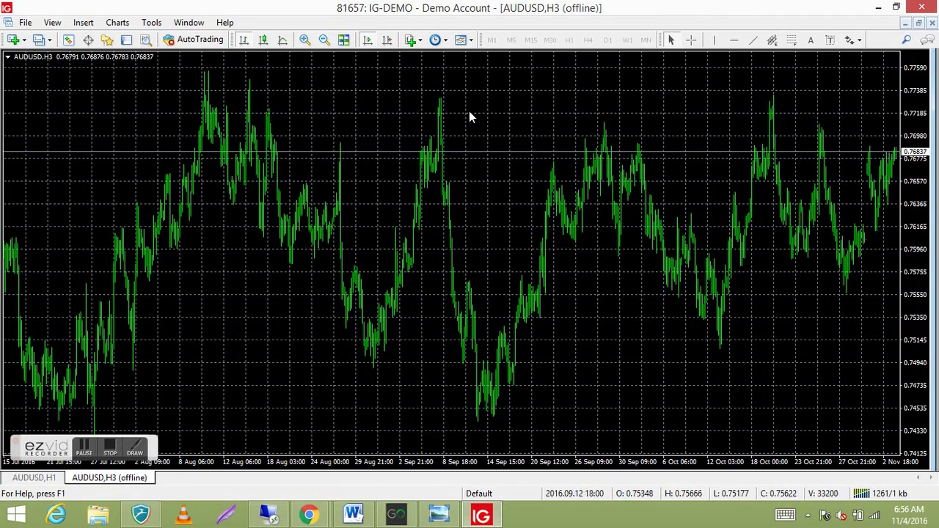
Apply the MACD Platinum Book template to the offline AUDUSD,H3 chart and show its latest bars
right_click(470, 116)
mouse_move(505, 211)
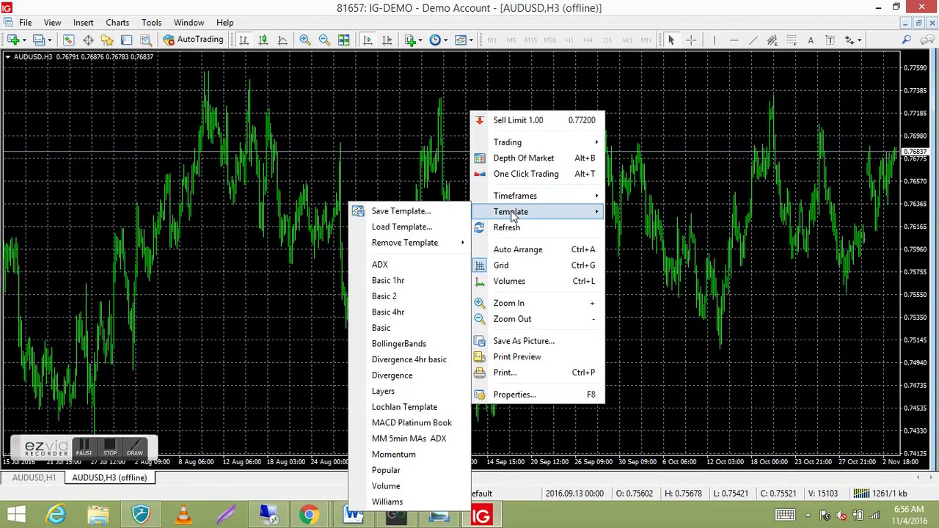
left_click(419, 423)
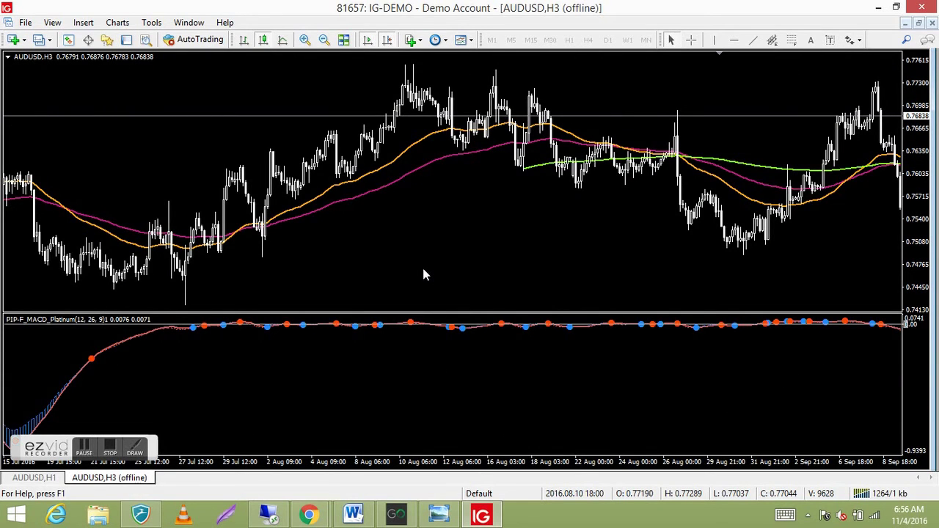
key("End")
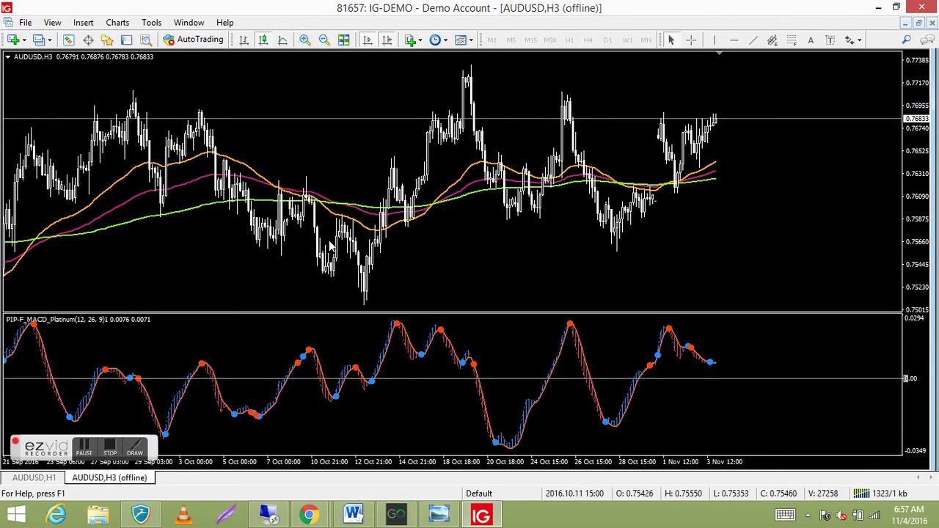
Switch to Chrome and look over the custom time frames article and the Forex Factory thread on P4L PeriodCon.mq4
mouse_move(312, 513)
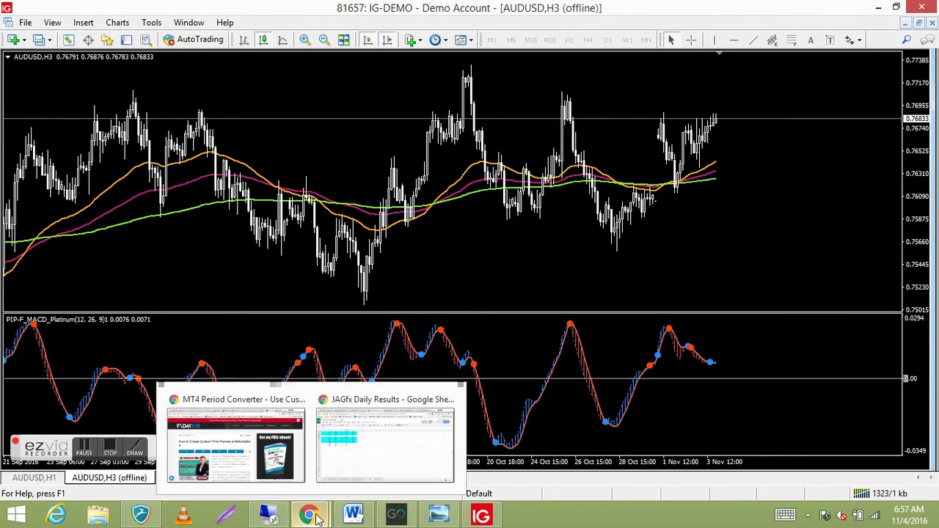
left_click(235, 440)
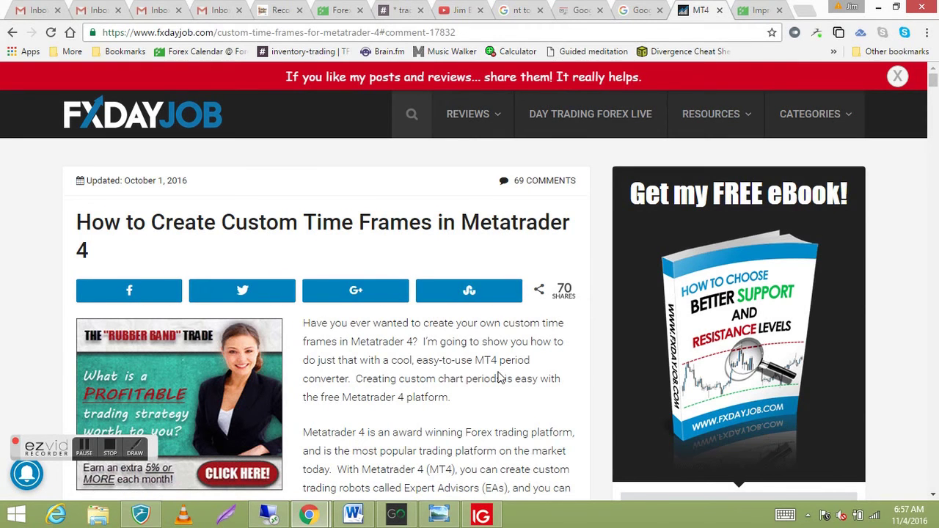
left_click(759, 10)
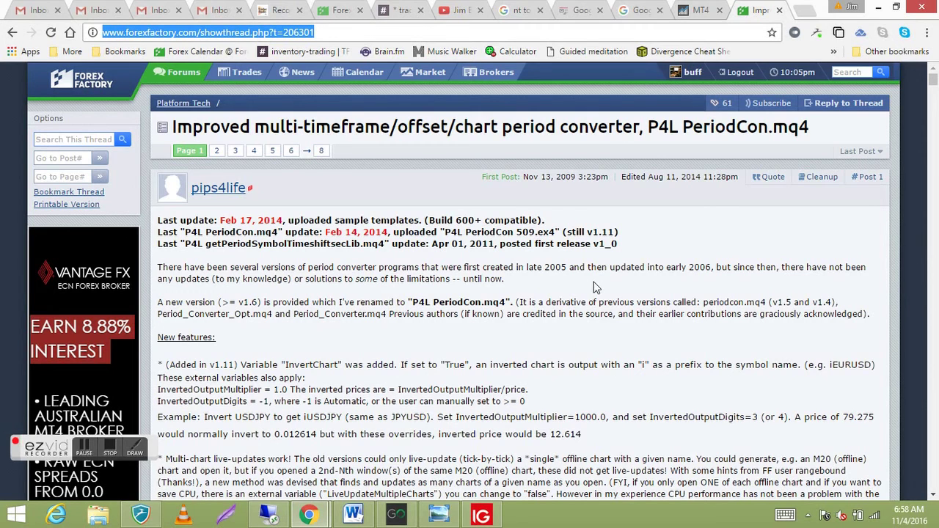
scroll(606, 300, "down", 1)
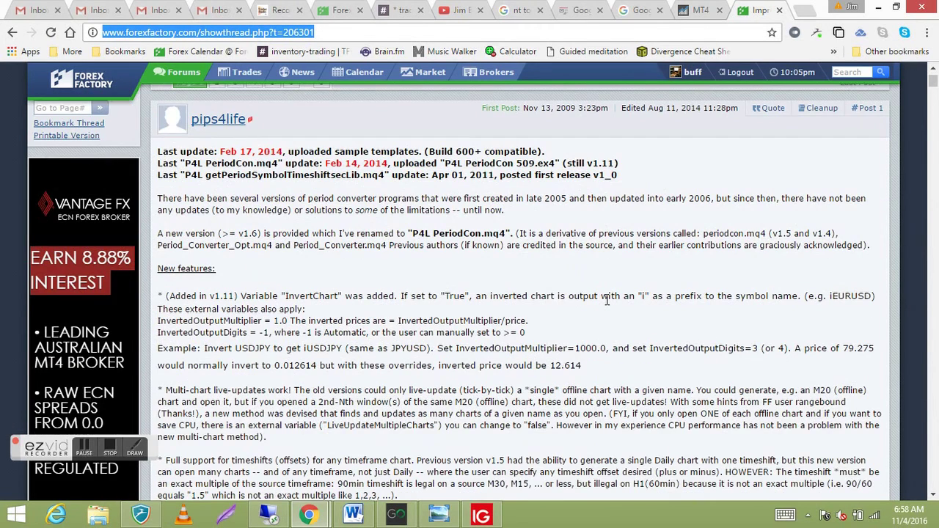
scroll(605, 301, "down", 15)
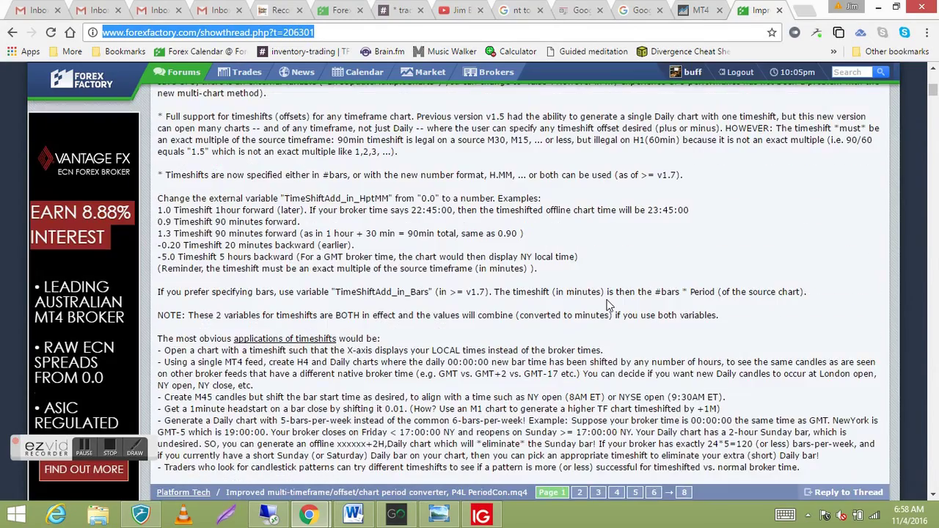
scroll(606, 305, "up", 1)
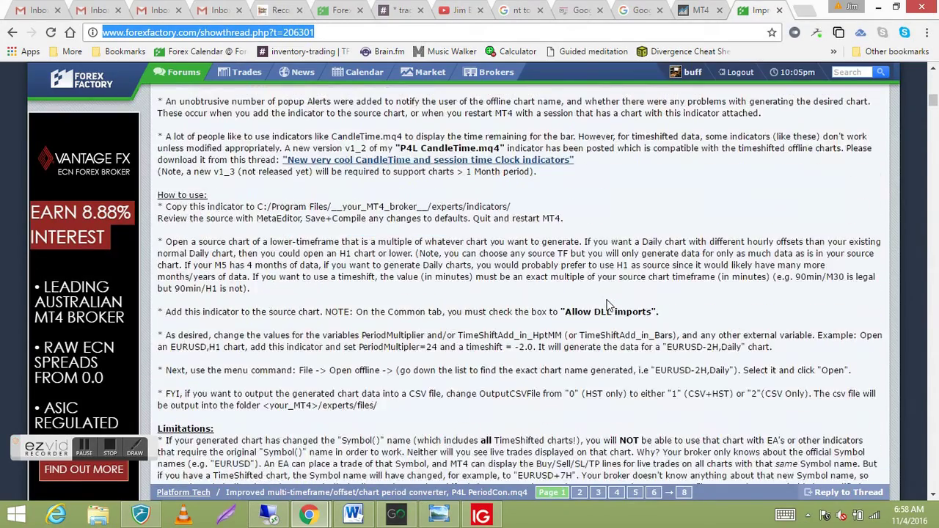
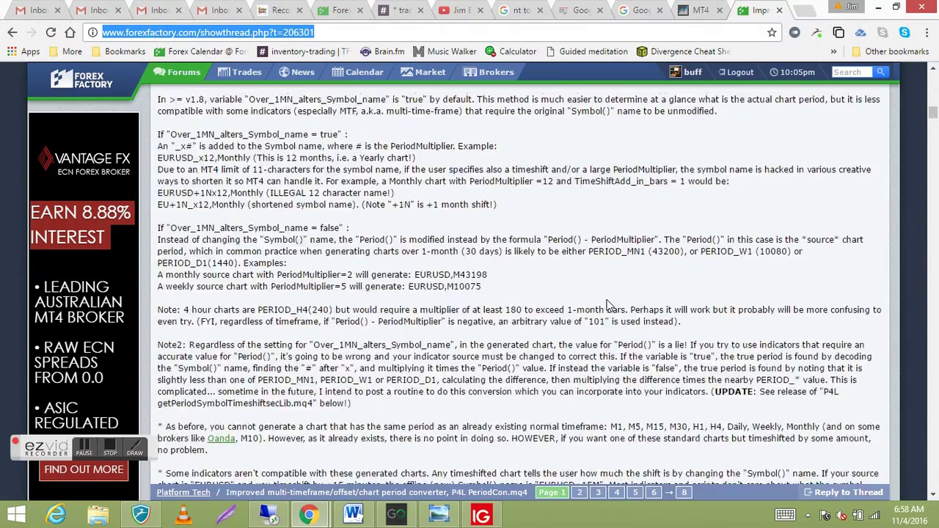
scroll(608, 306, "down", 4)
scroll(607, 305, "up", 1)
scroll(607, 305, "up", 20)
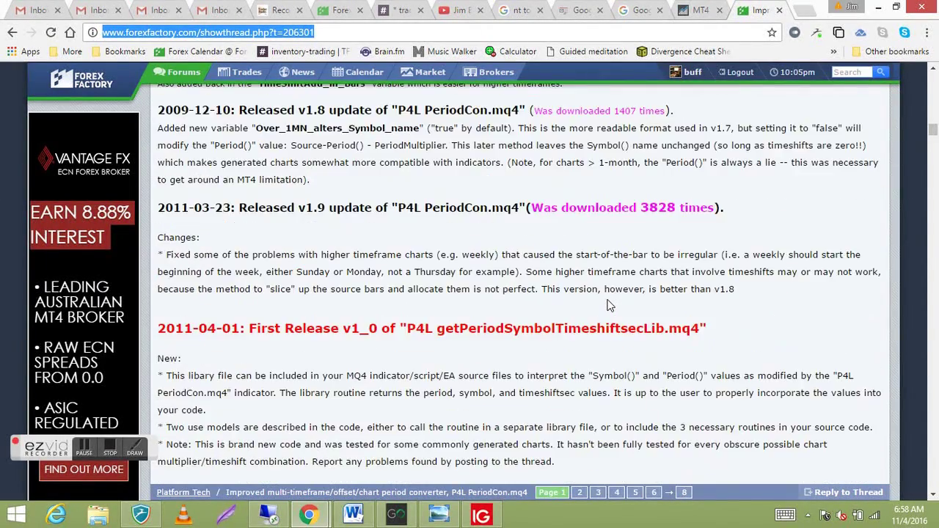
scroll(607, 305, "up", 20)
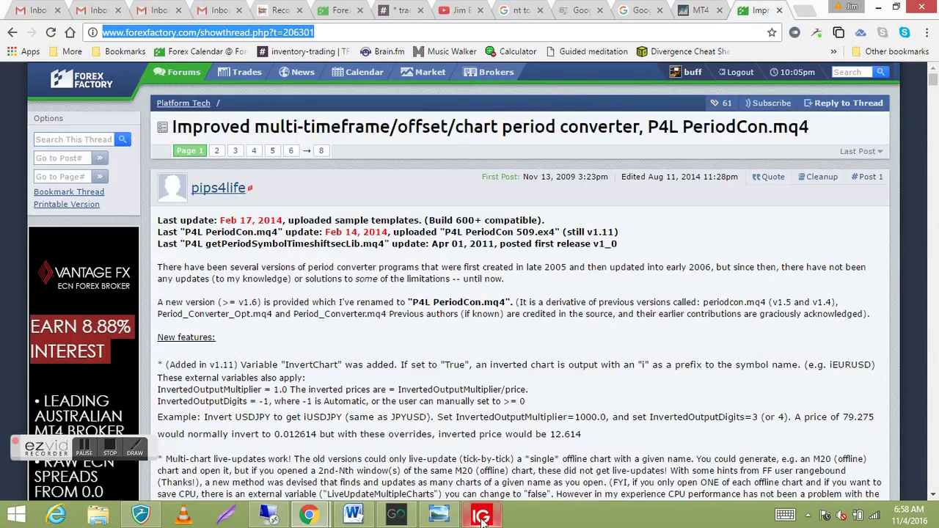
Return to MetaTrader 4, open a new EURGBP chart and set its time frame to H4
left_click(481, 515)
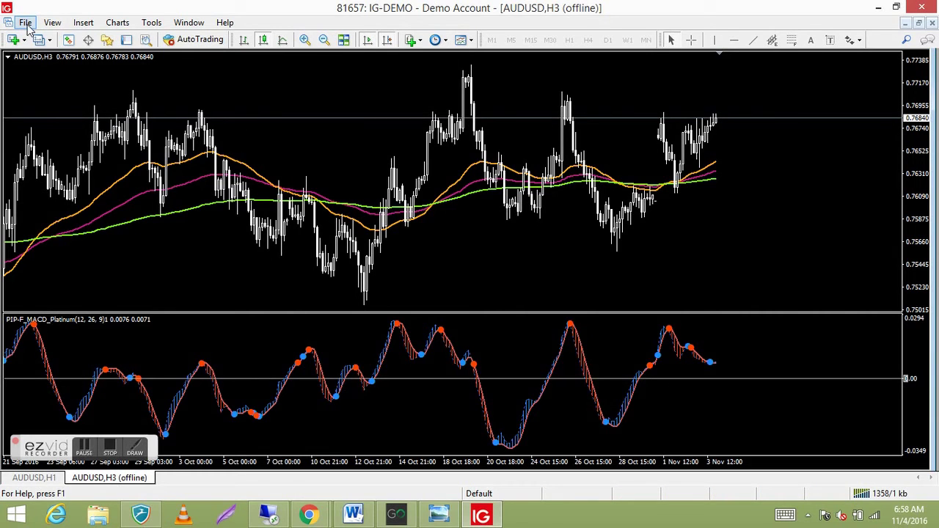
left_click(27, 24)
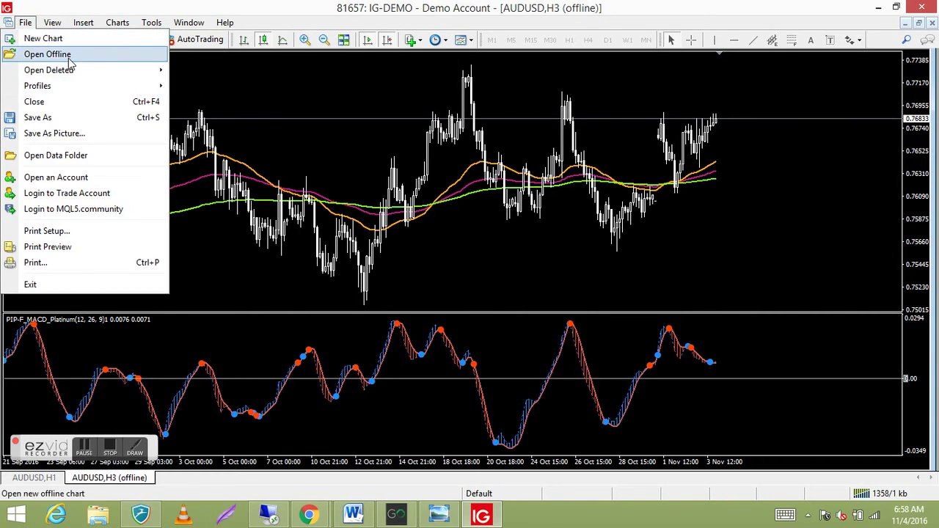
key("Escape")
left_click(56, 39)
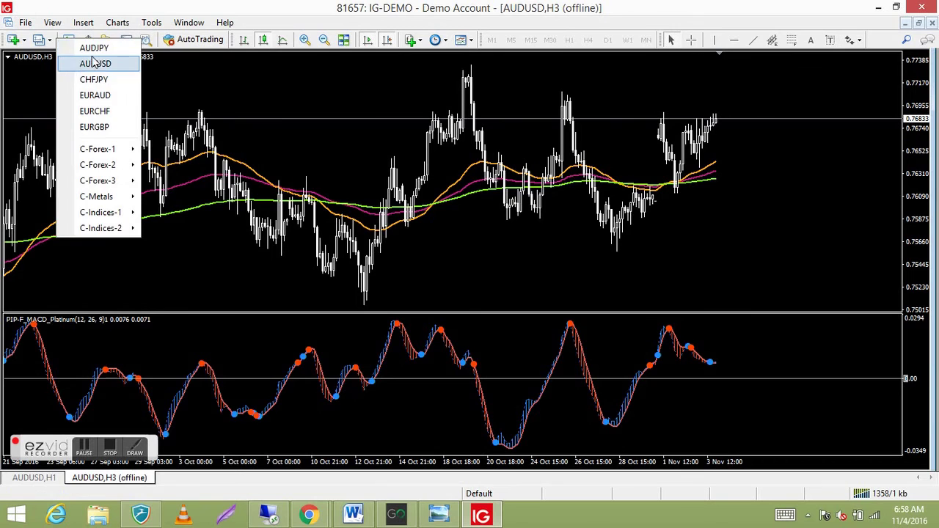
left_click(95, 127)
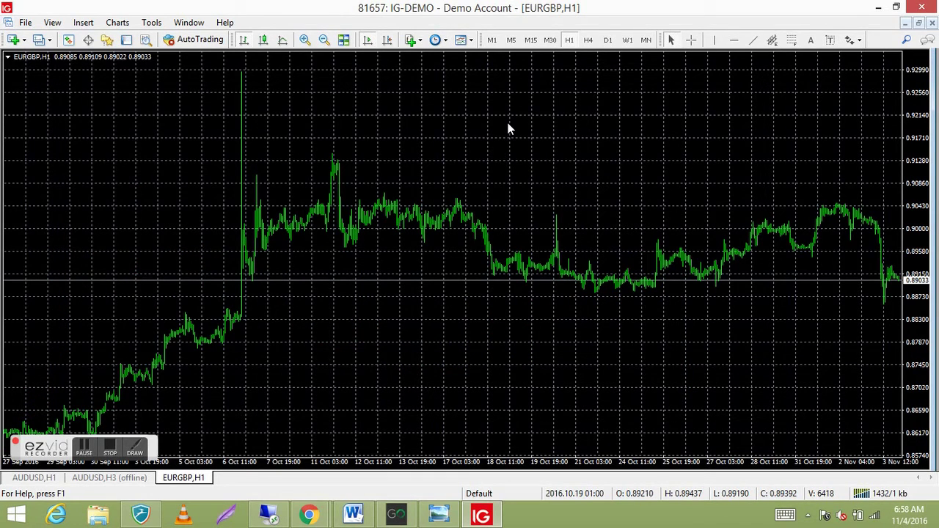
left_click(588, 41)
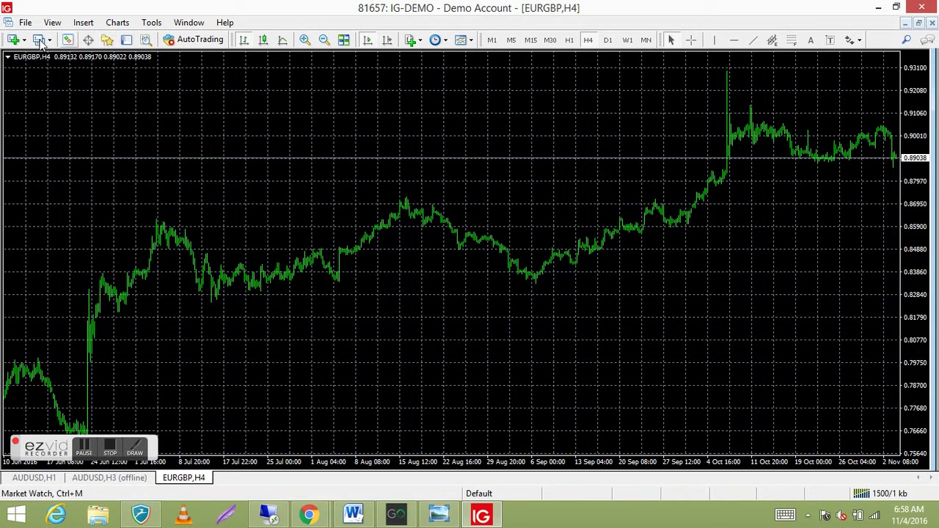
Add the P4L PeriodCon 509 indicator to the EURGBP,H4 chart with PeriodMultiplier 3 and DLL imports allowed, and dismiss the alert
left_click(107, 42)
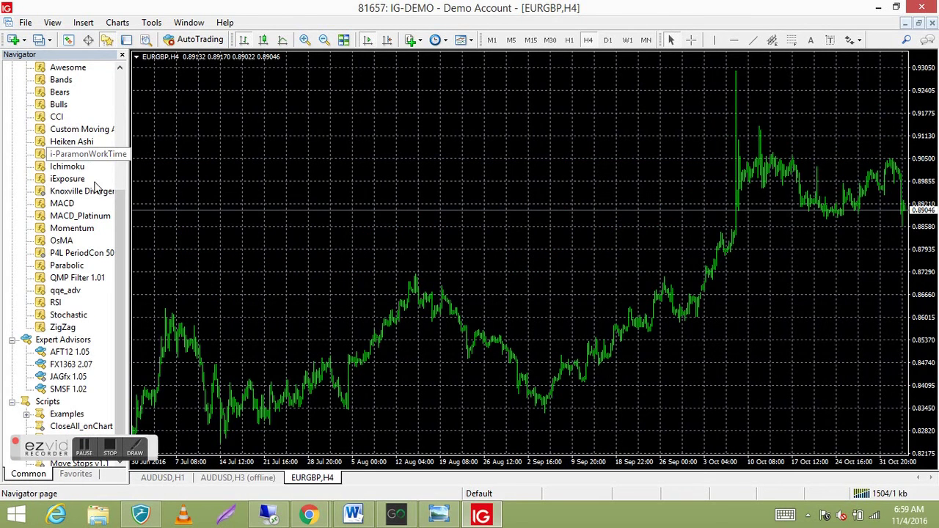
double_click(83, 253)
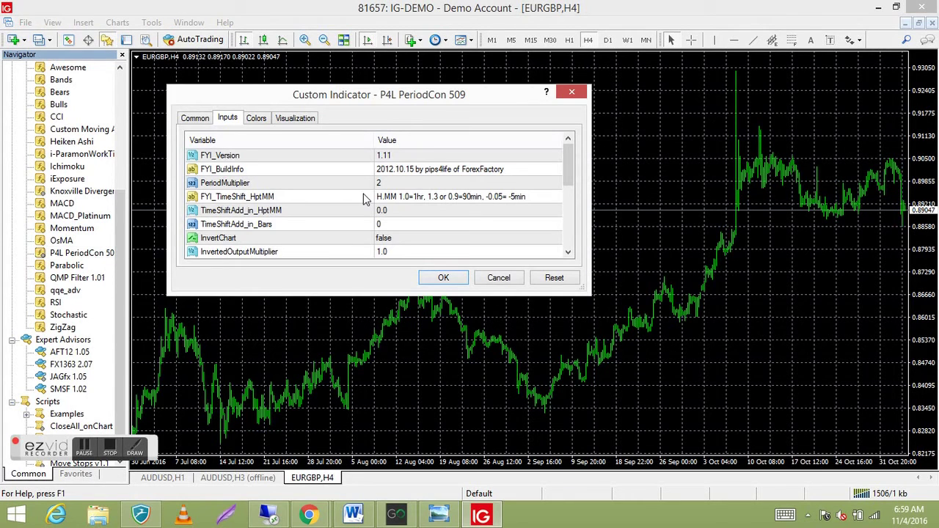
left_click(196, 121)
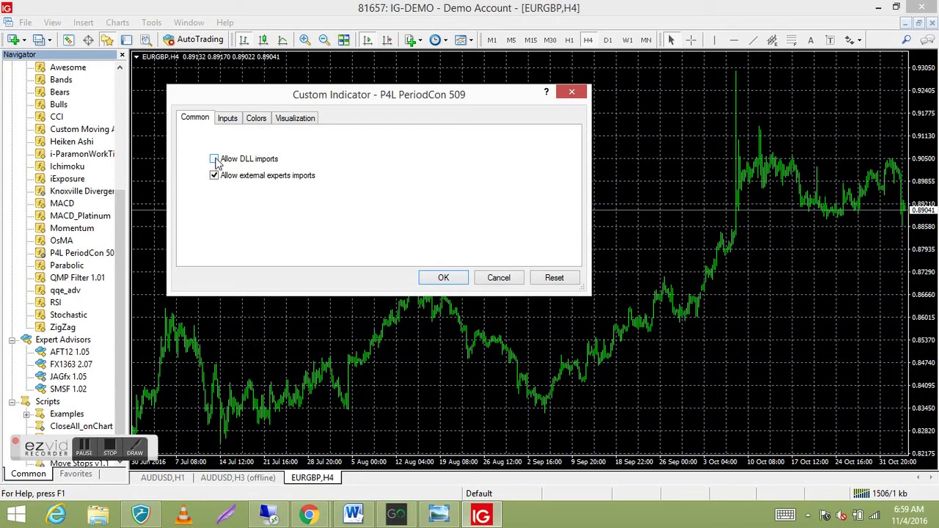
left_click(233, 121)
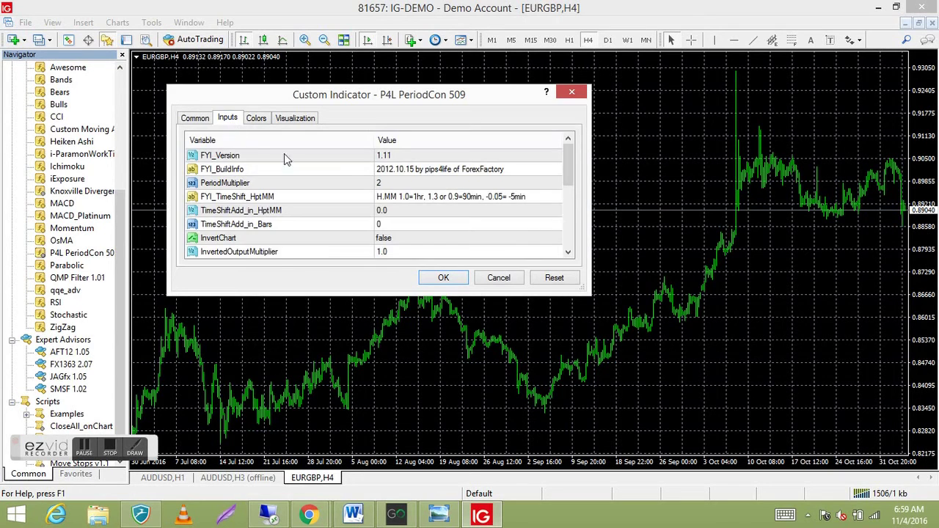
left_click(398, 188)
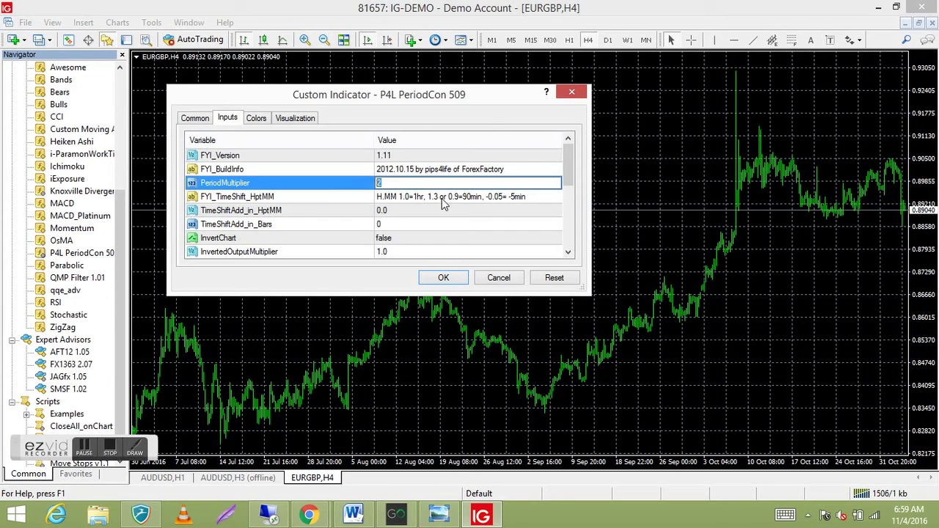
type("3")
left_click(205, 122)
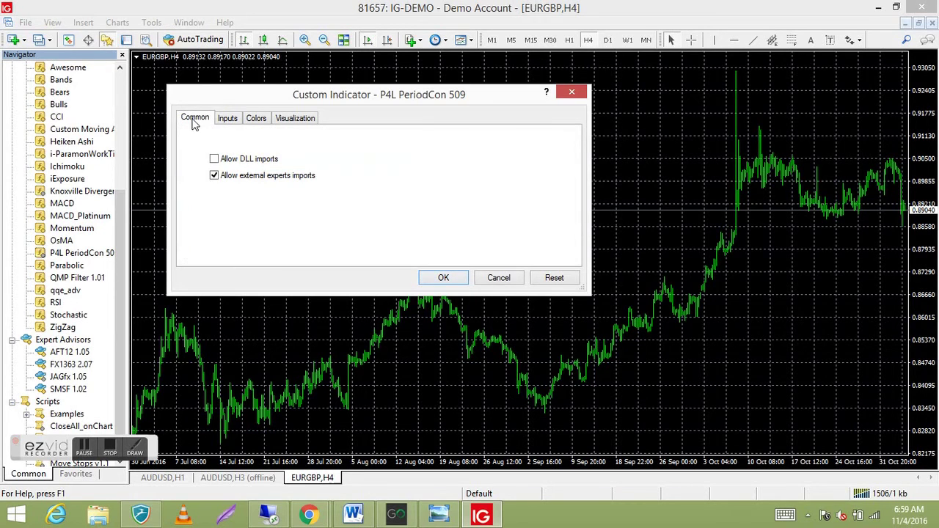
left_click(214, 159)
left_click(443, 277)
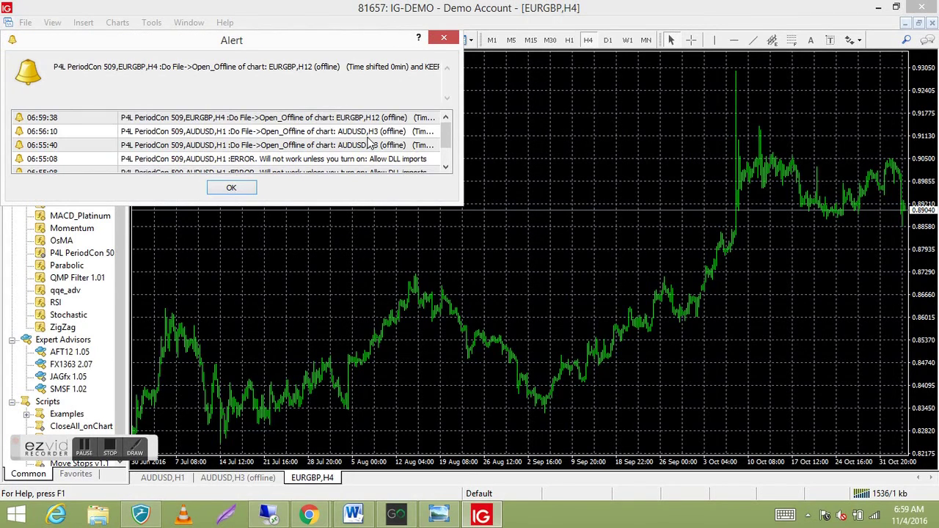
left_click(233, 189)
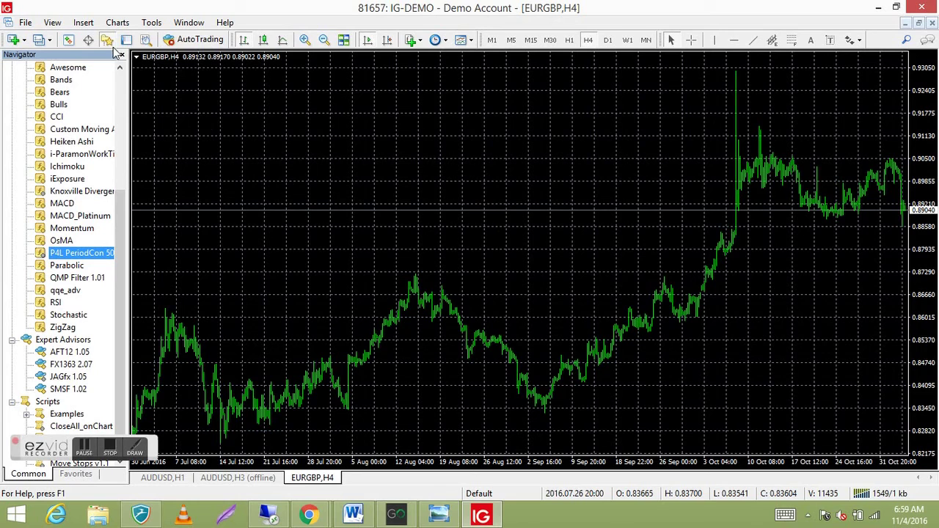
Open the offline chart EURGBP,H12 from the saved history data
left_click(26, 23)
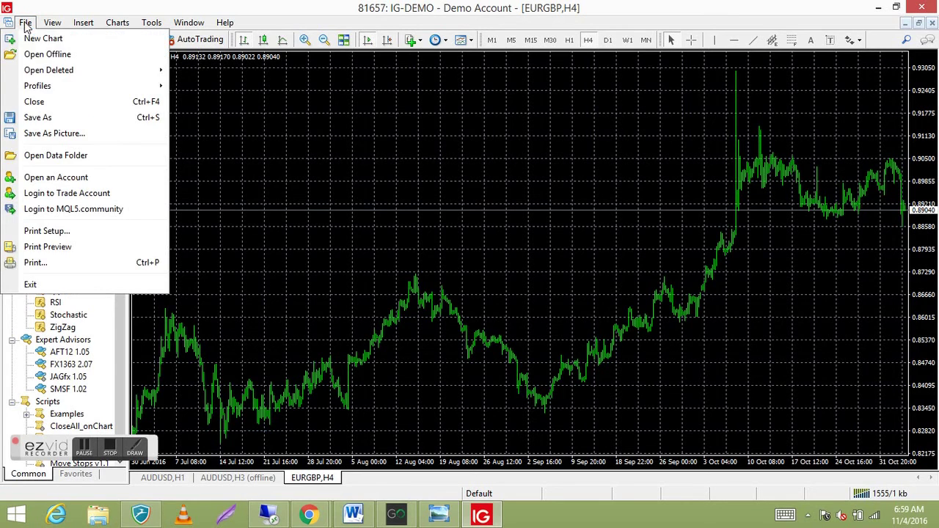
left_click(45, 55)
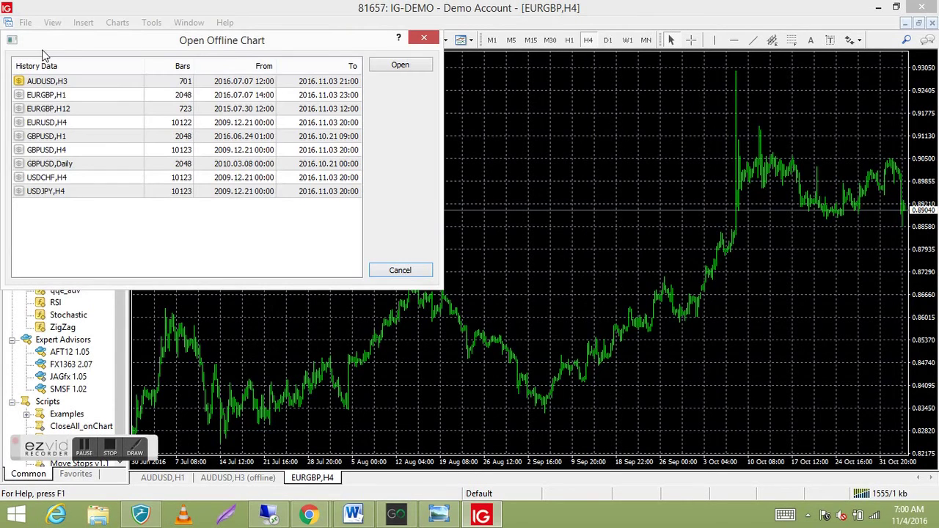
double_click(50, 109)
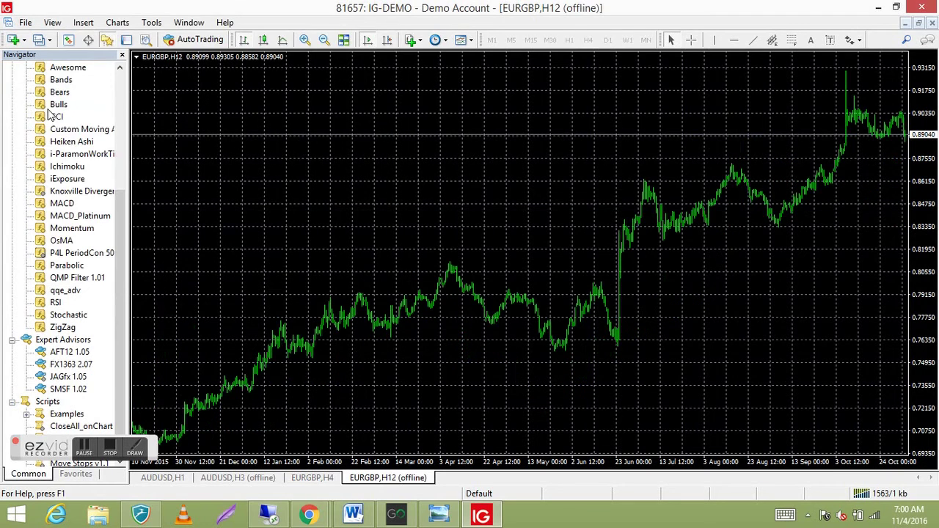
Apply the MACD Platinum Book template to the offline EURGBP,H12 chart, close the Navigator and show the latest bars
right_click(335, 118)
mouse_move(394, 218)
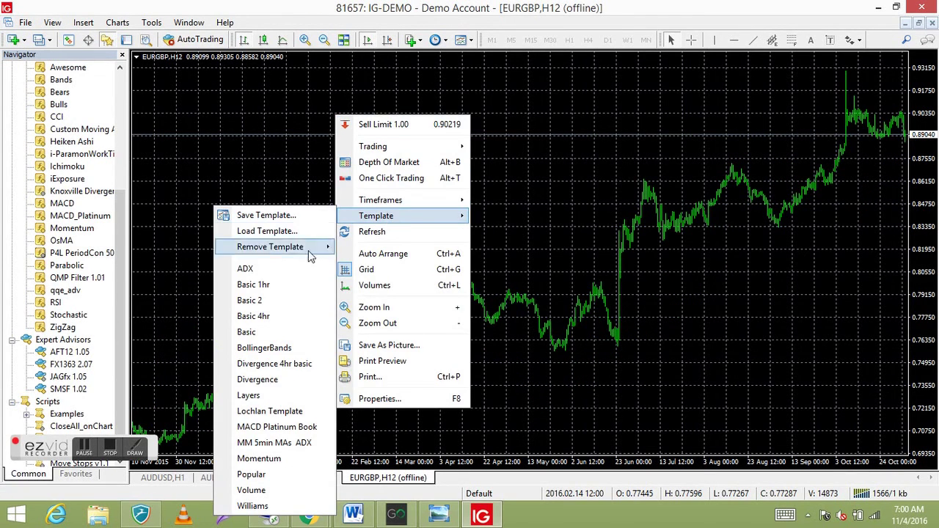
left_click(298, 428)
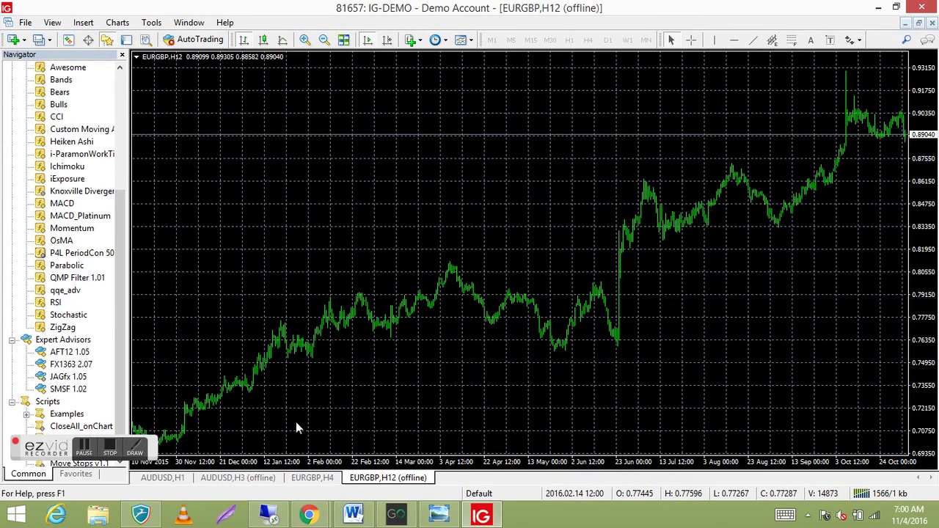
left_click(122, 56)
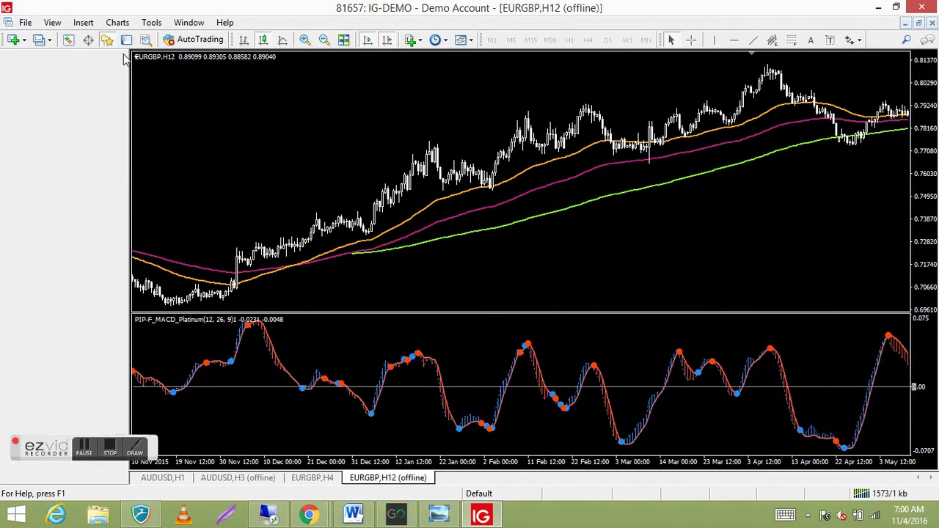
key("End")
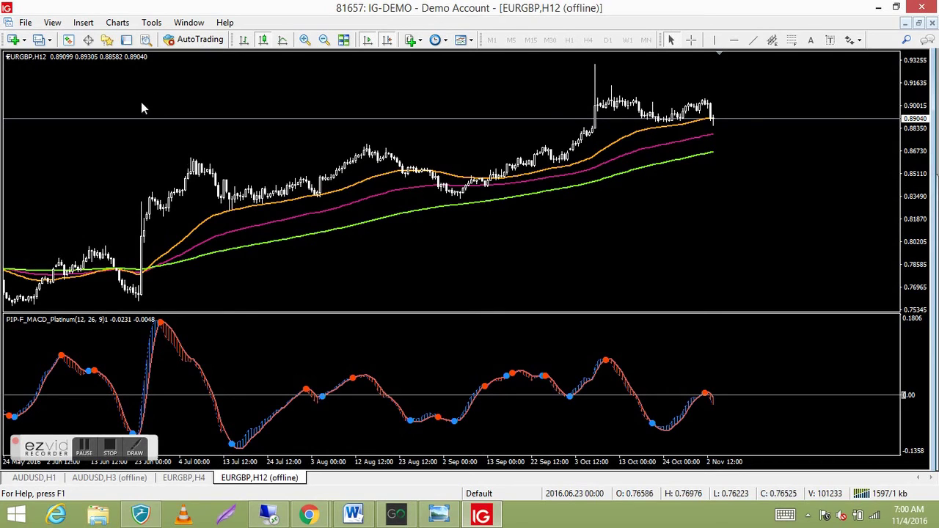
Open a new CHFJPY chart and set its time frame to M5
left_click(26, 23)
left_click(37, 41)
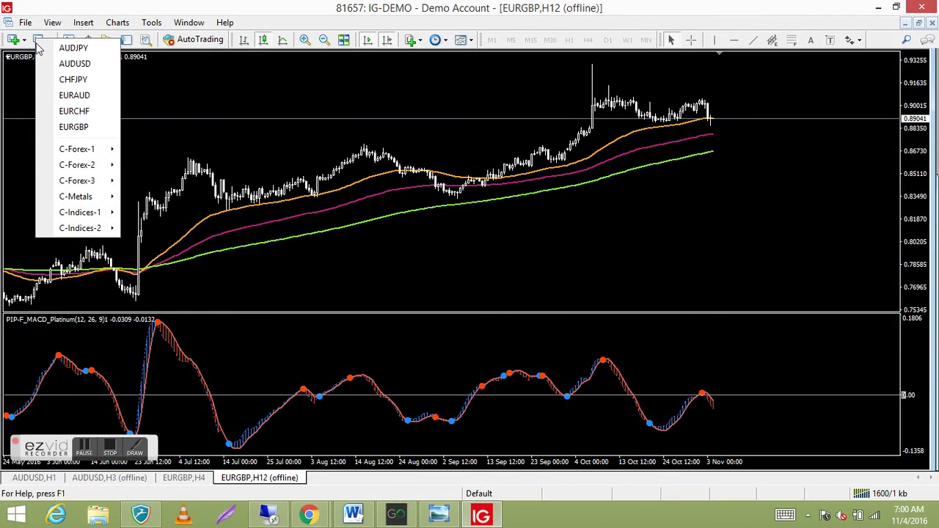
left_click(73, 81)
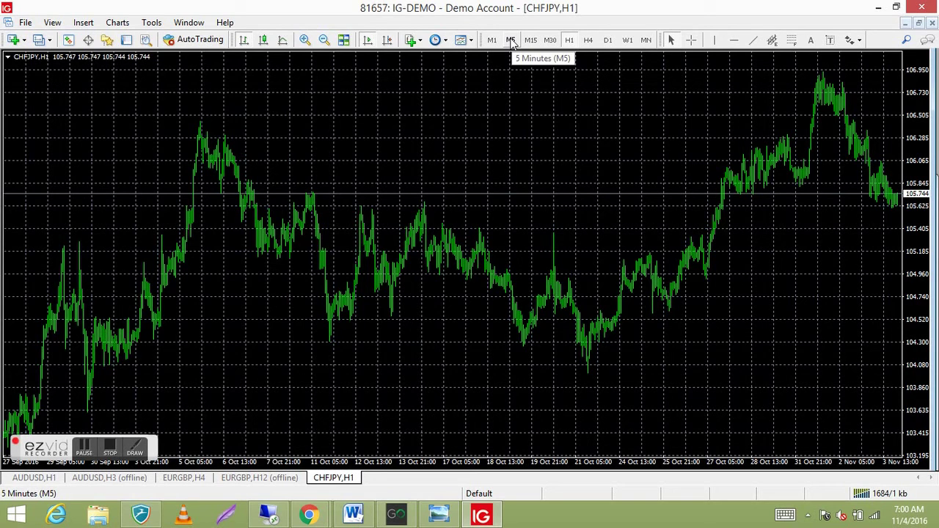
left_click(511, 41)
right_click(464, 99)
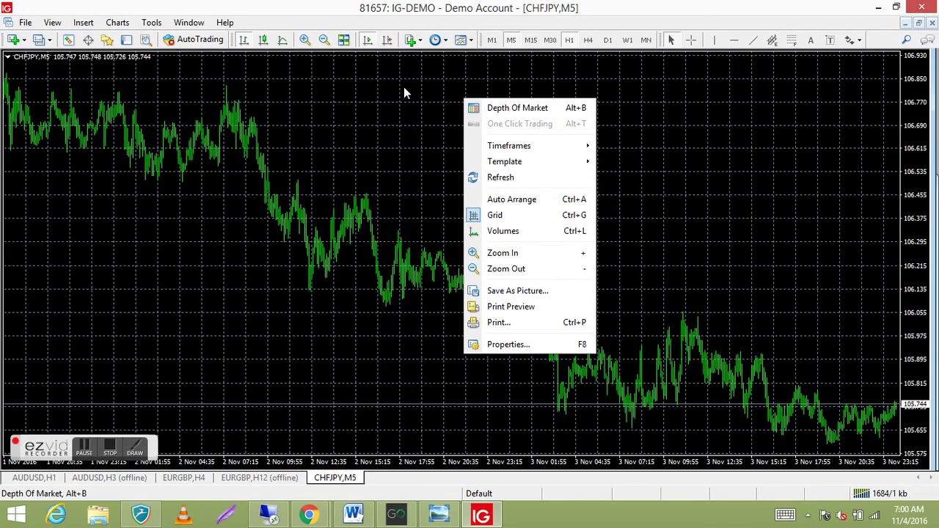
Add the P4L PeriodCon 509 indicator to the CHFJPY,M5 chart with DLL imports allowed and PeriodMultiplier 9, and dismiss the alert
left_click(107, 42)
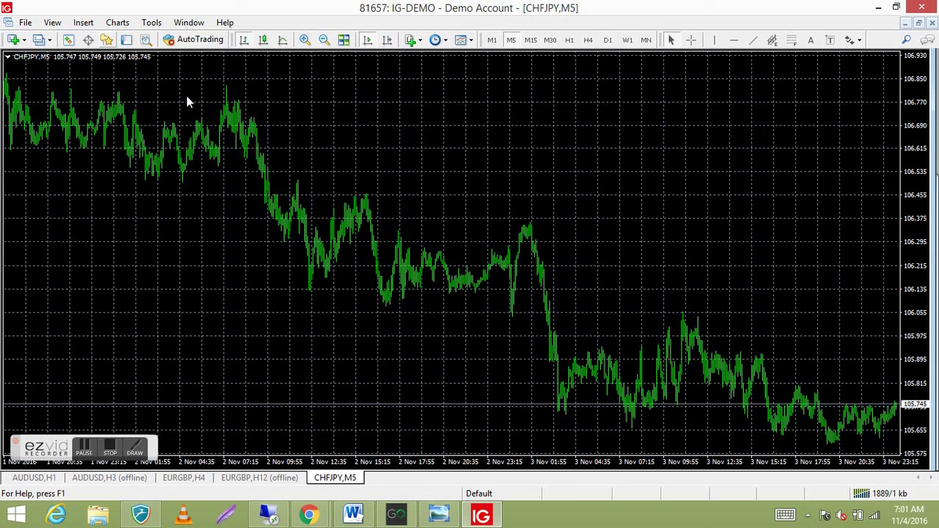
scroll(136, 241, "up", 3)
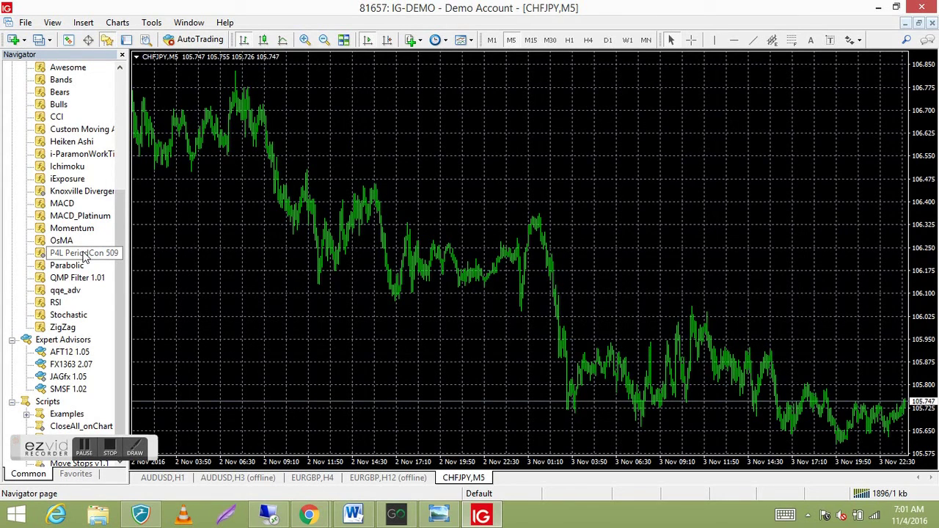
double_click(84, 254)
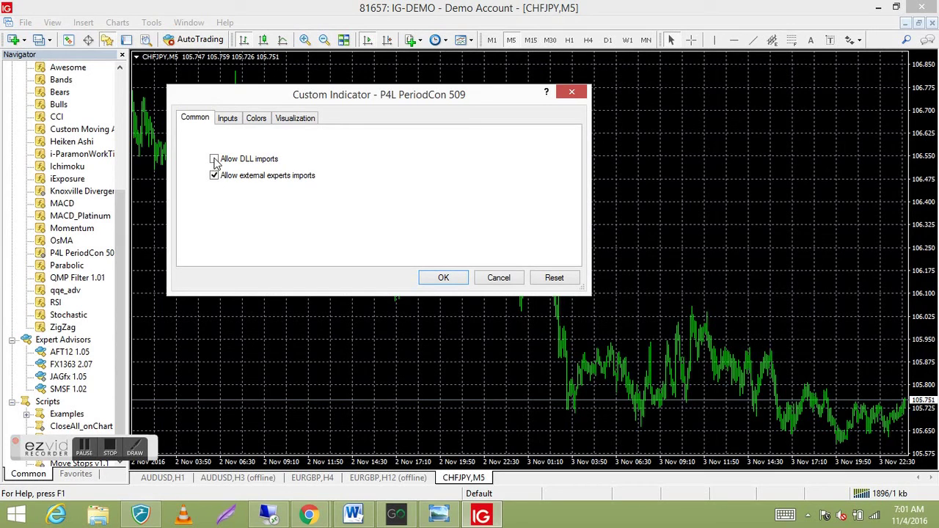
left_click(229, 119)
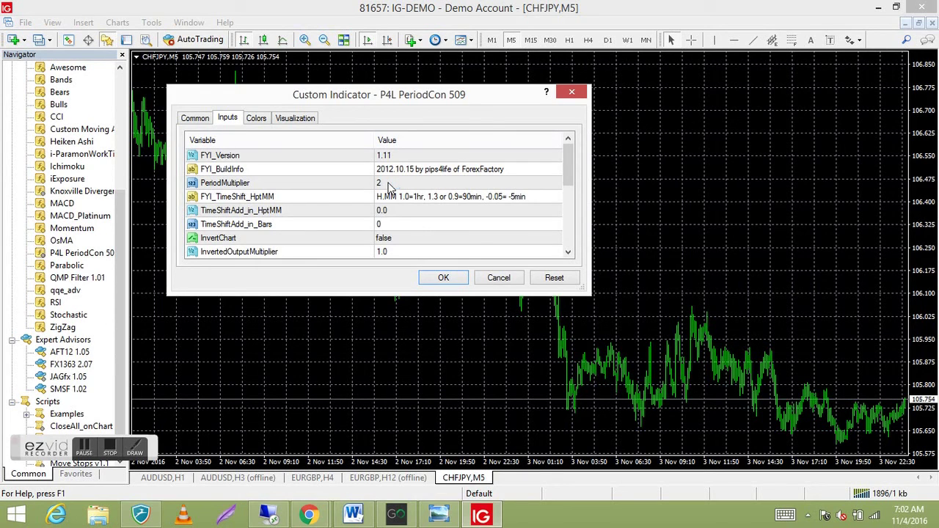
double_click(388, 184)
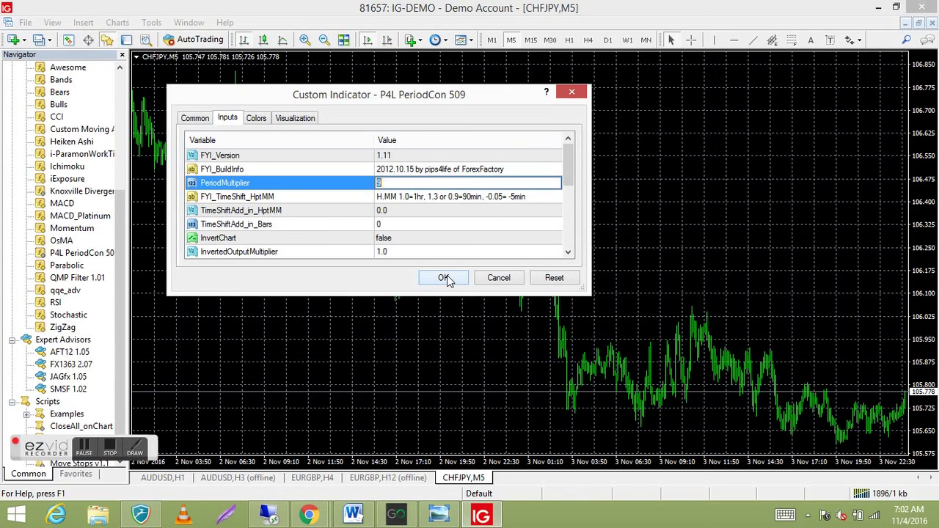
key("Return")
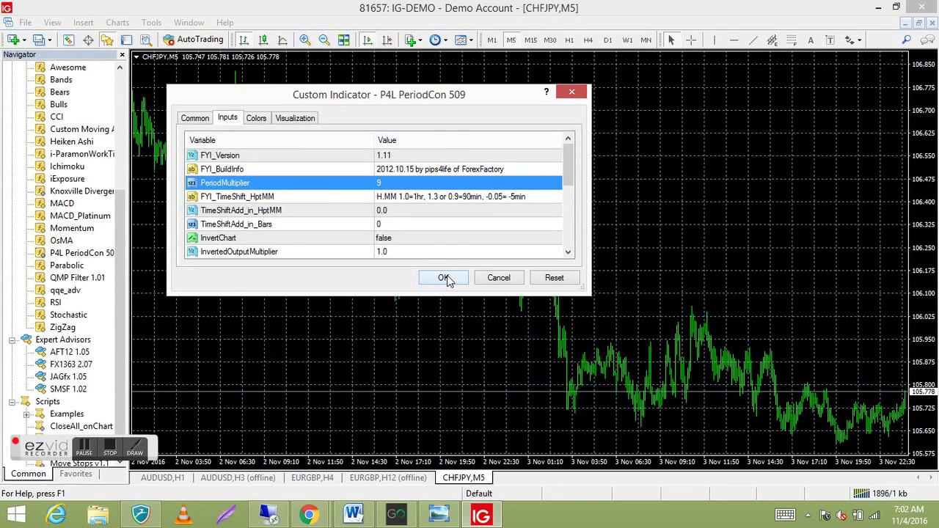
left_click(444, 278)
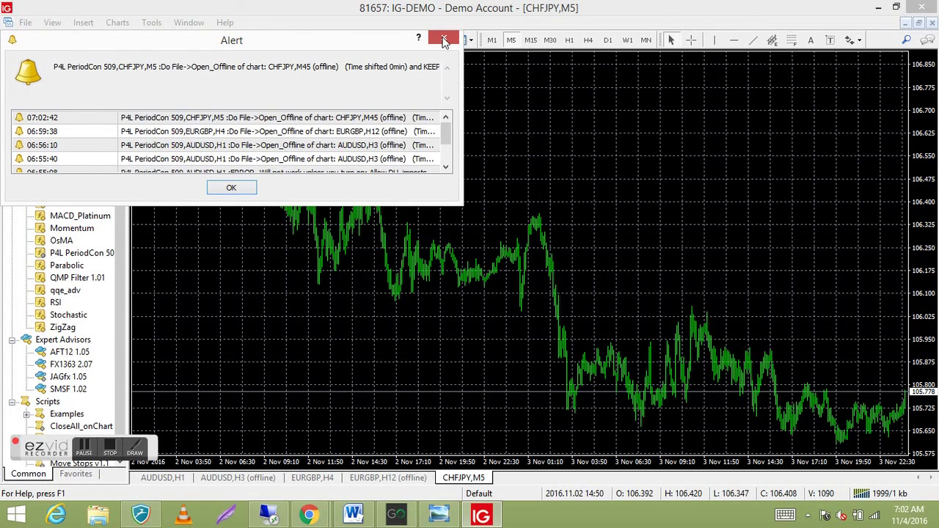
left_click(231, 187)
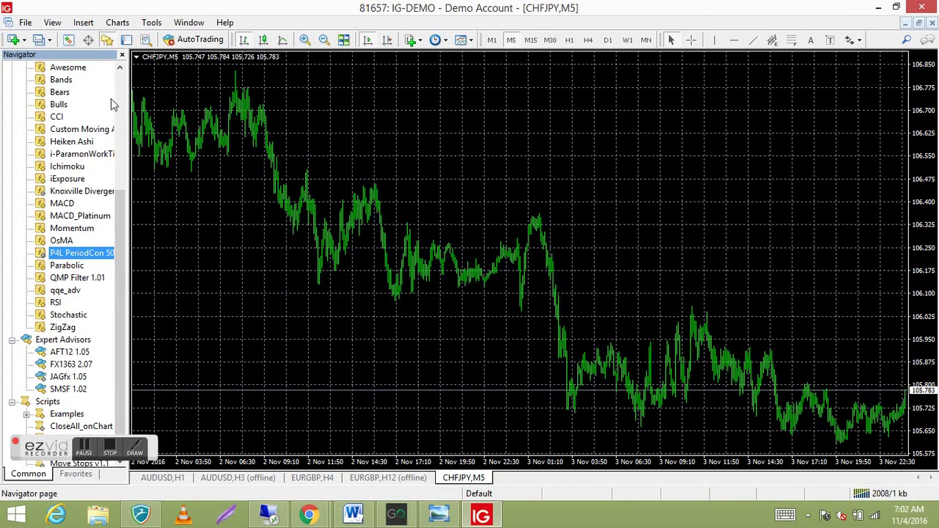
Open the offline chart CHFJPY,M45 from the saved history data
left_click(26, 23)
left_click(44, 55)
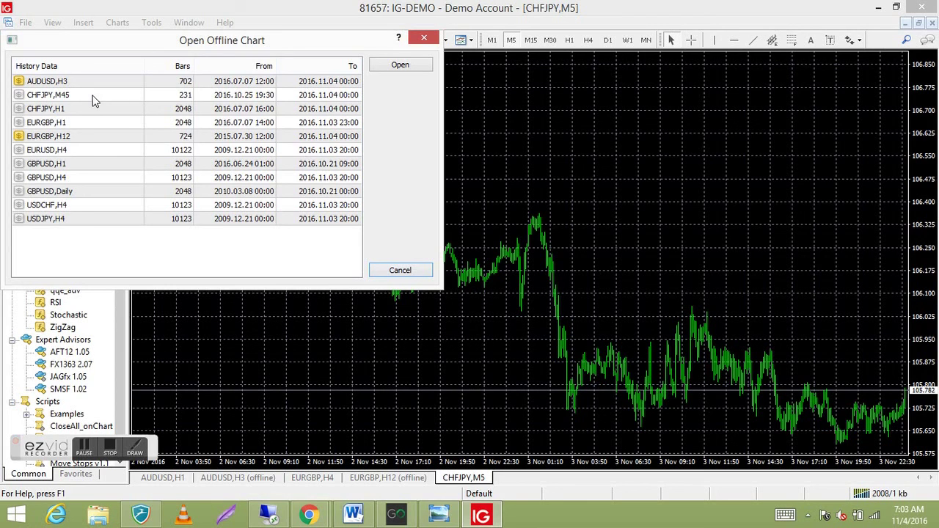
double_click(160, 96)
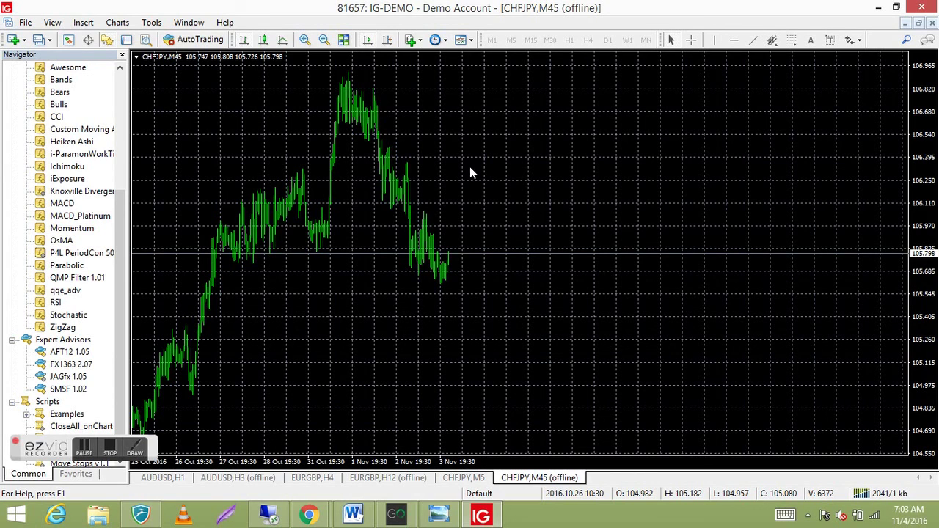
Apply a template to the offline CHFJPY,M45 chart
right_click(452, 141)
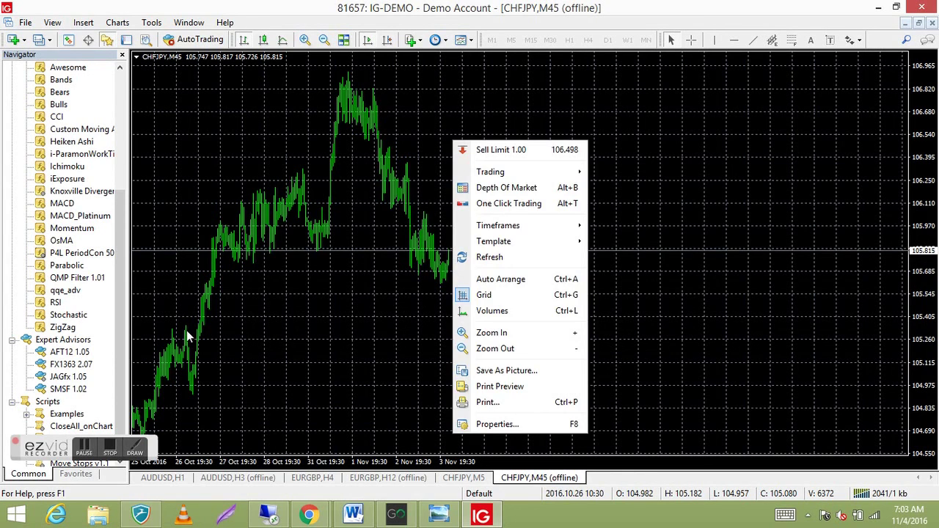